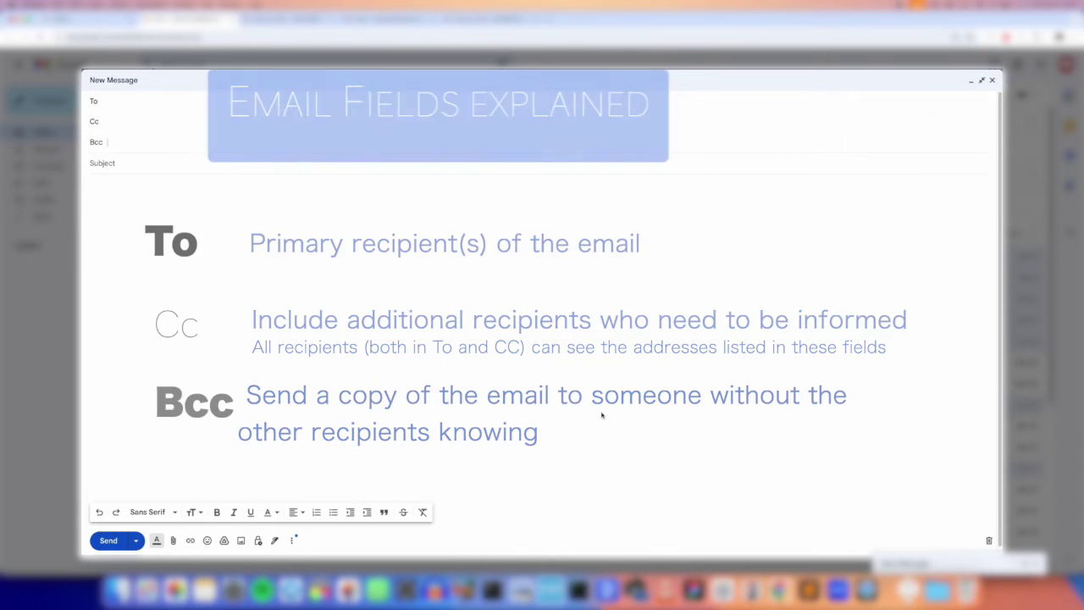
Address the message to the main recipient, with the editorial and support addresses in Cc.
click(123, 105)
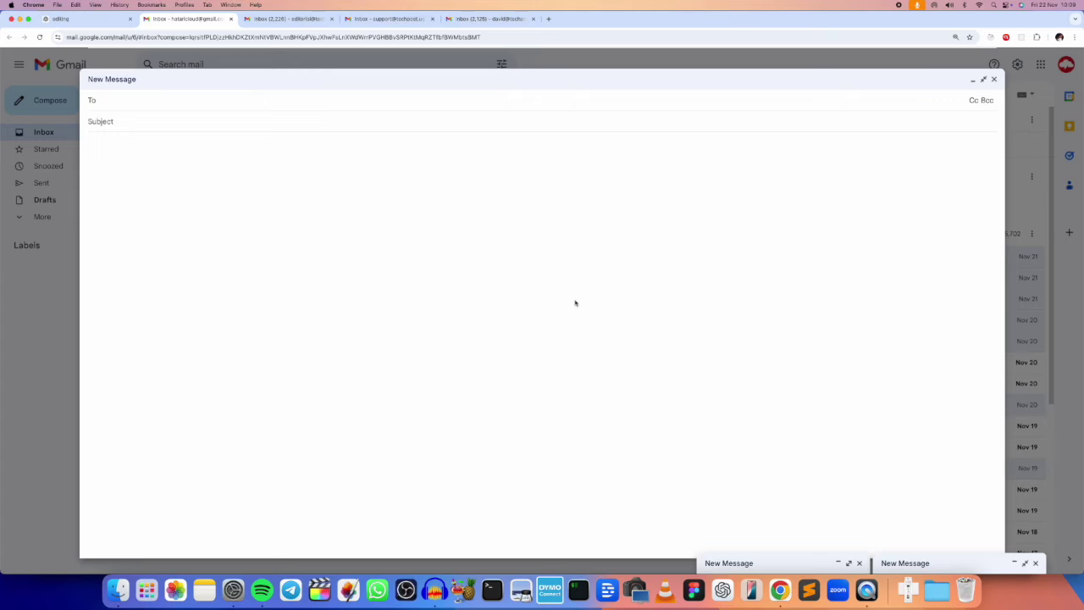
click(972, 101)
click(250, 109)
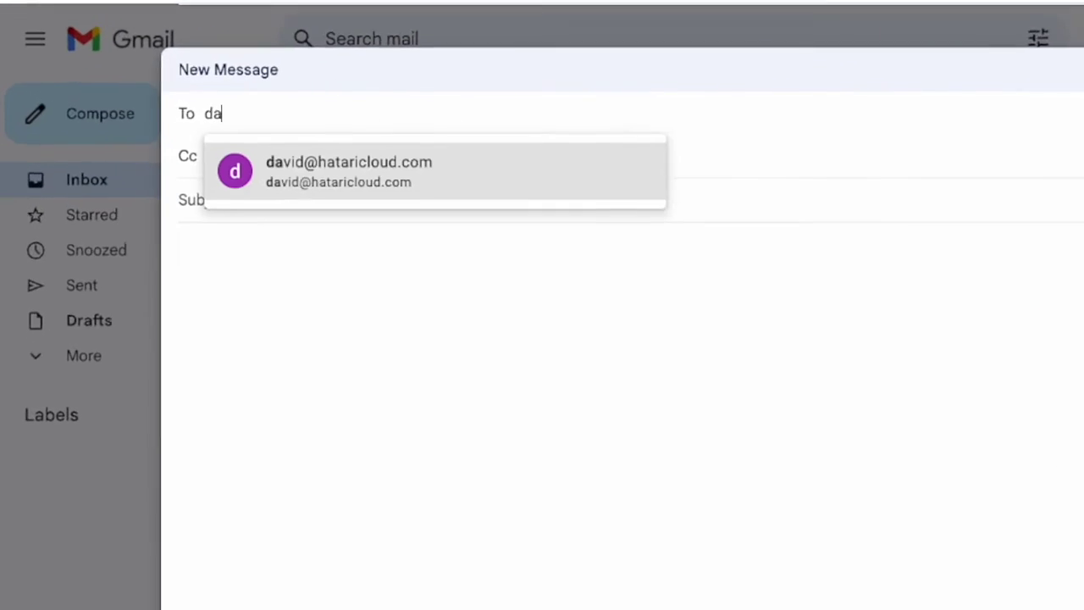
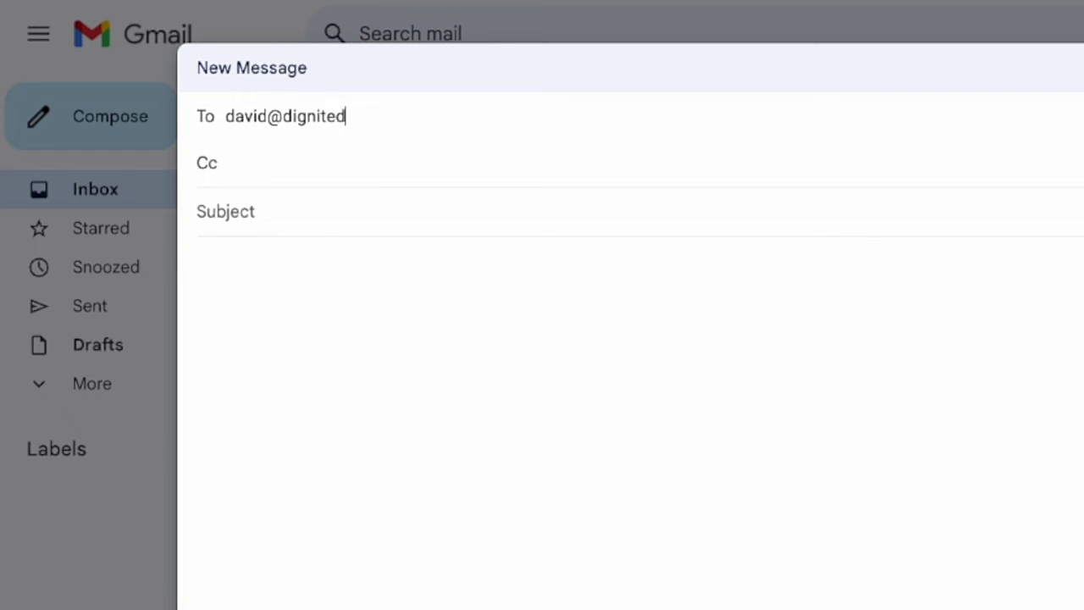
click(578, 152)
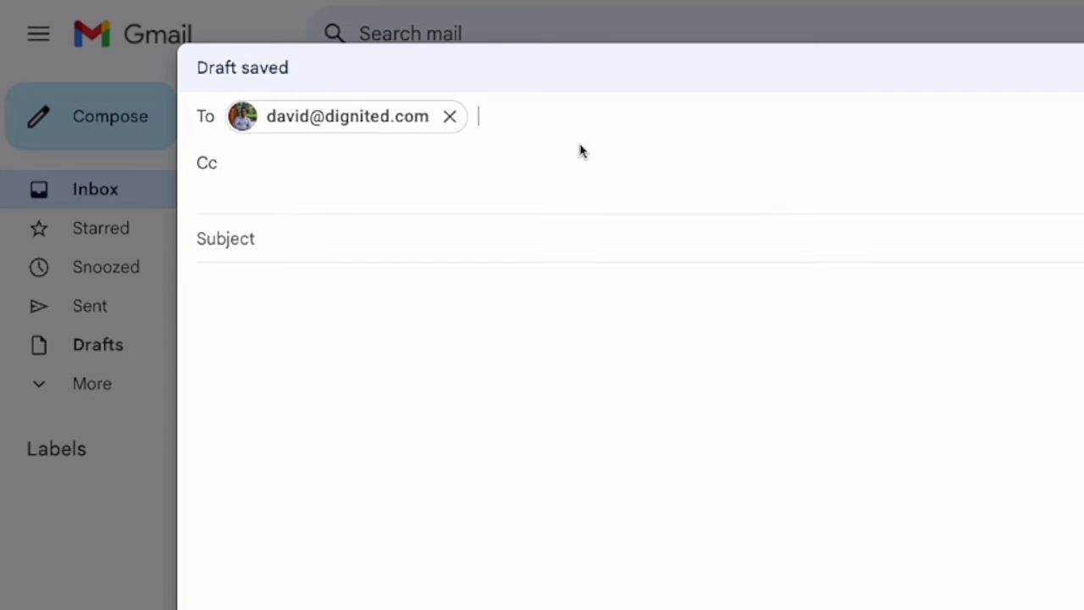
click(372, 173)
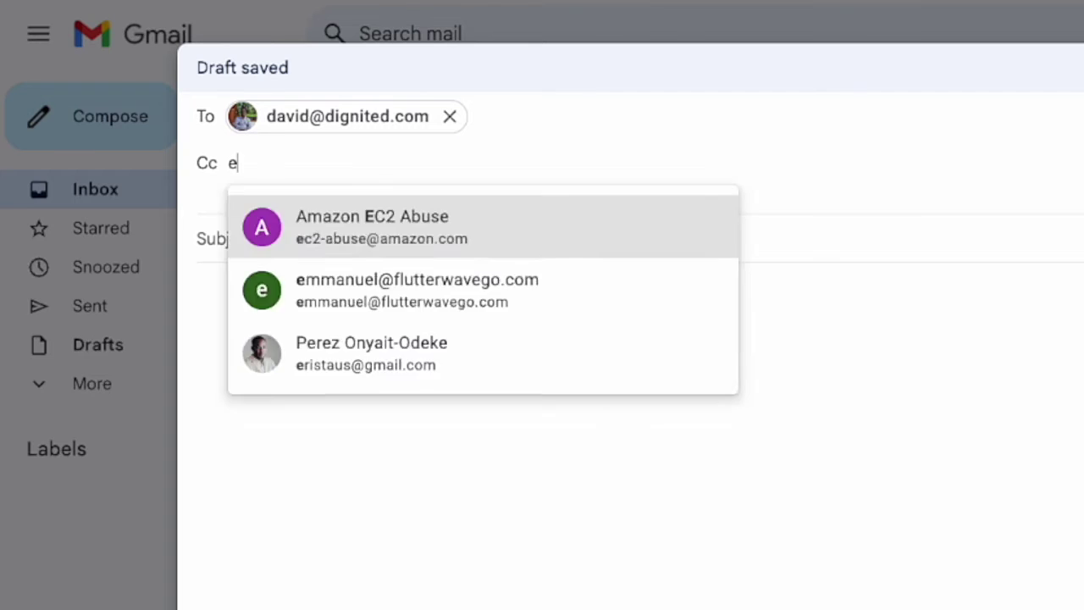
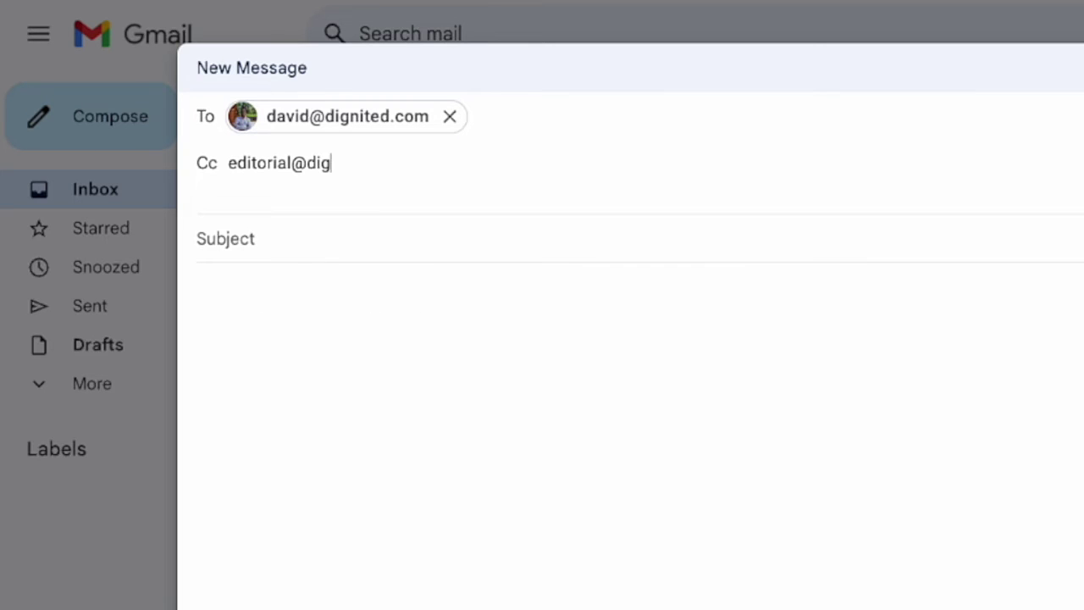
key(Return)
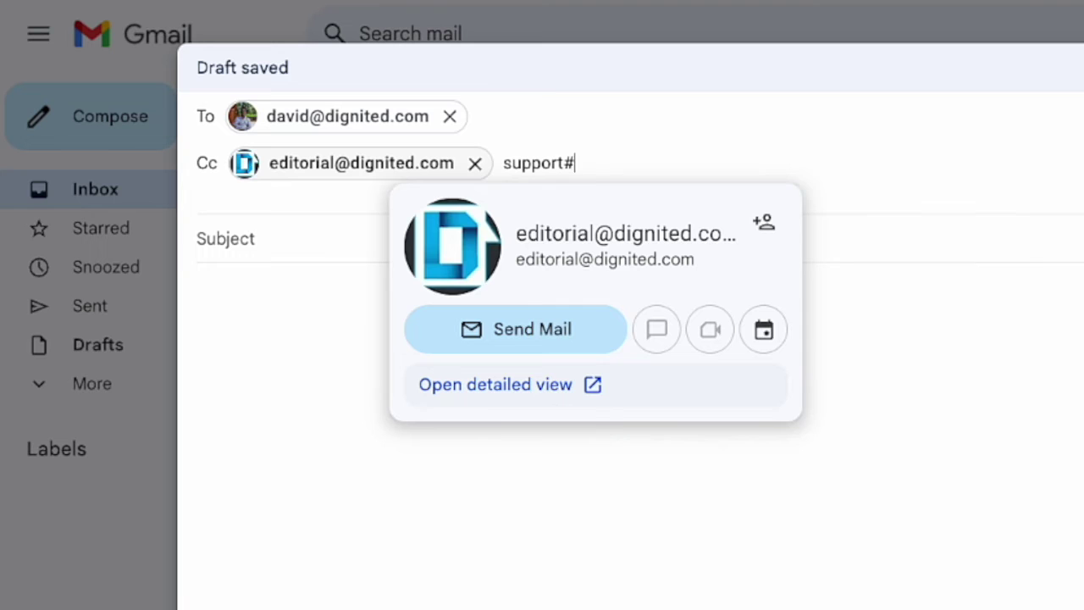
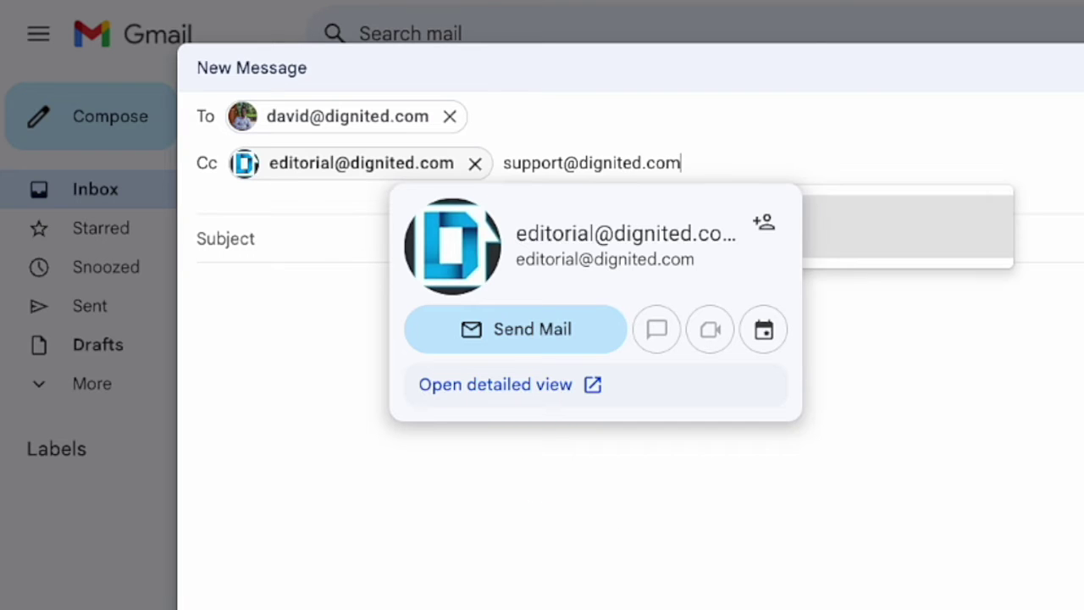
key(Return)
Enter subject 'testing bulk email' and body 'testing bulk email using cc', then send it.
click(260, 237)
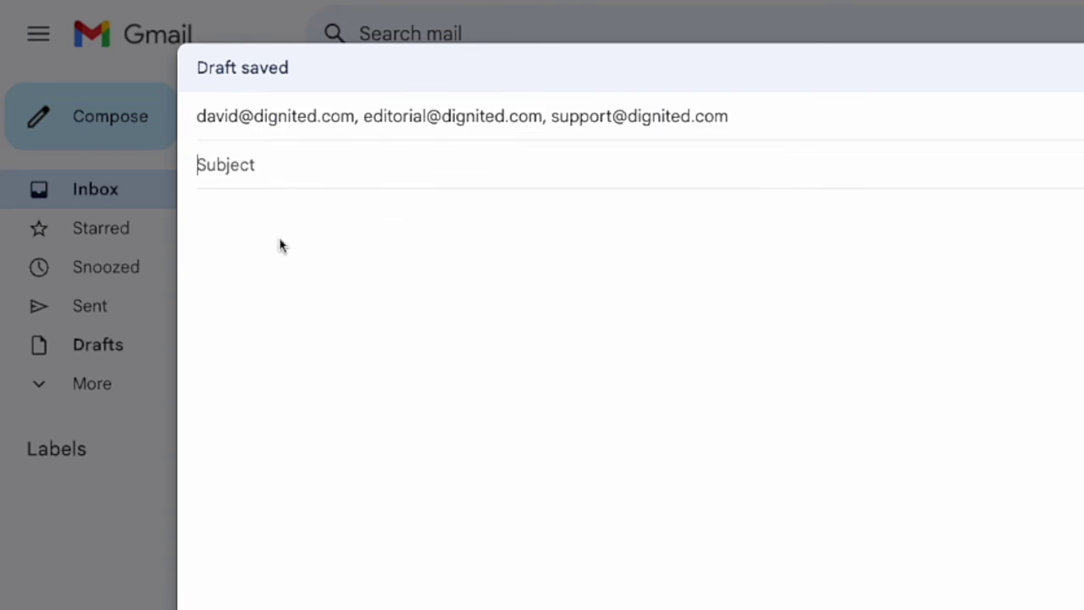
text(tesgin)
key(BackSpace)
key(BackSpace)
key(BackSpace)
text(ting bulk)
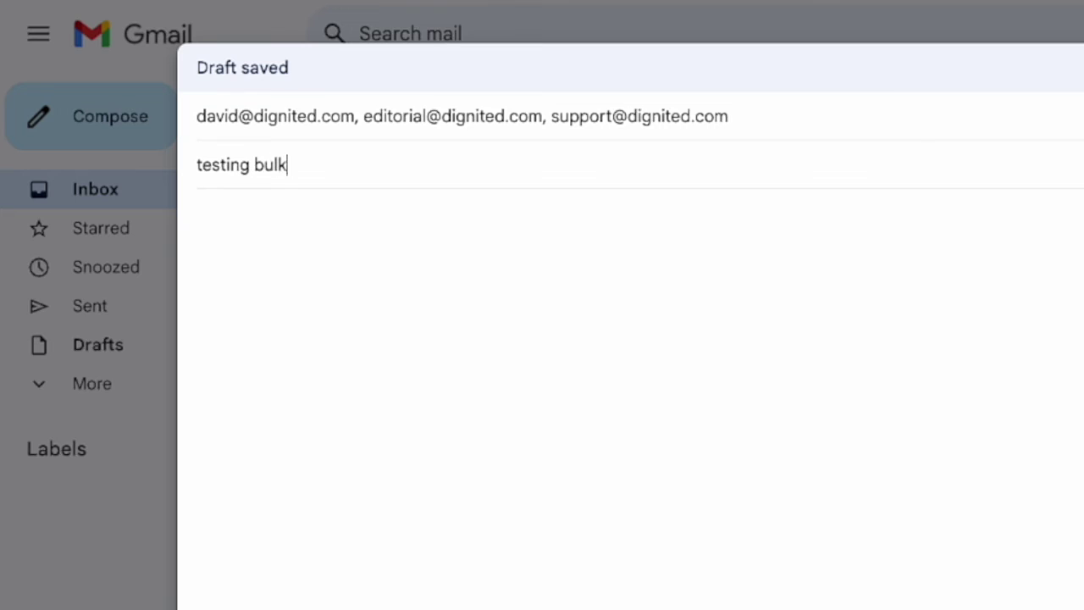
text( email)
key(Tab)
text(tesging)
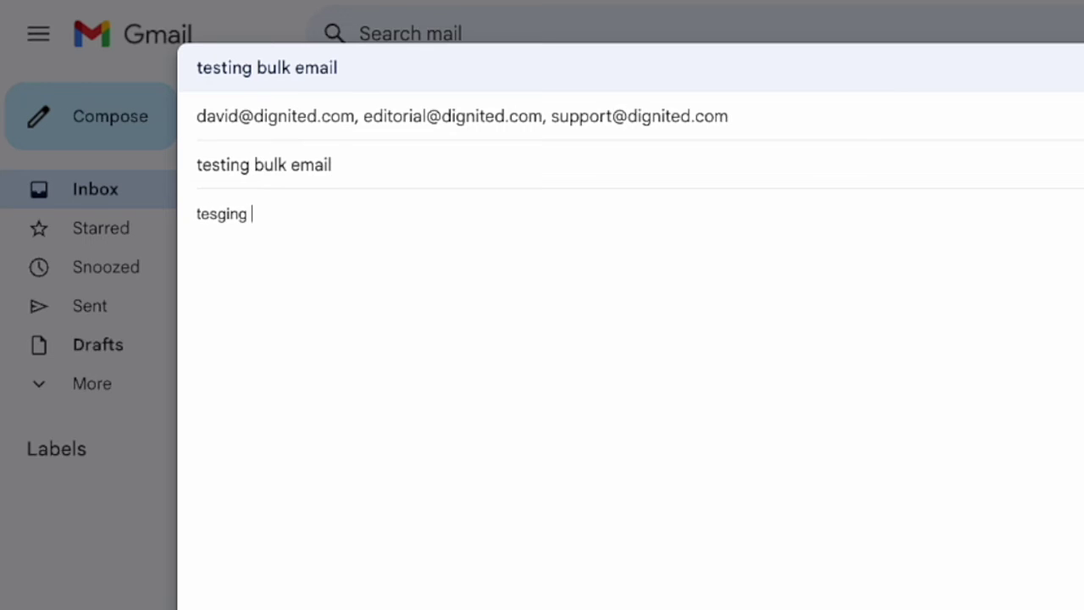
key(BackSpace)
key(BackSpace)
key(BackSpace)
key(BackSpace)
key(BackSpace)
text(ting bulk email using cc)
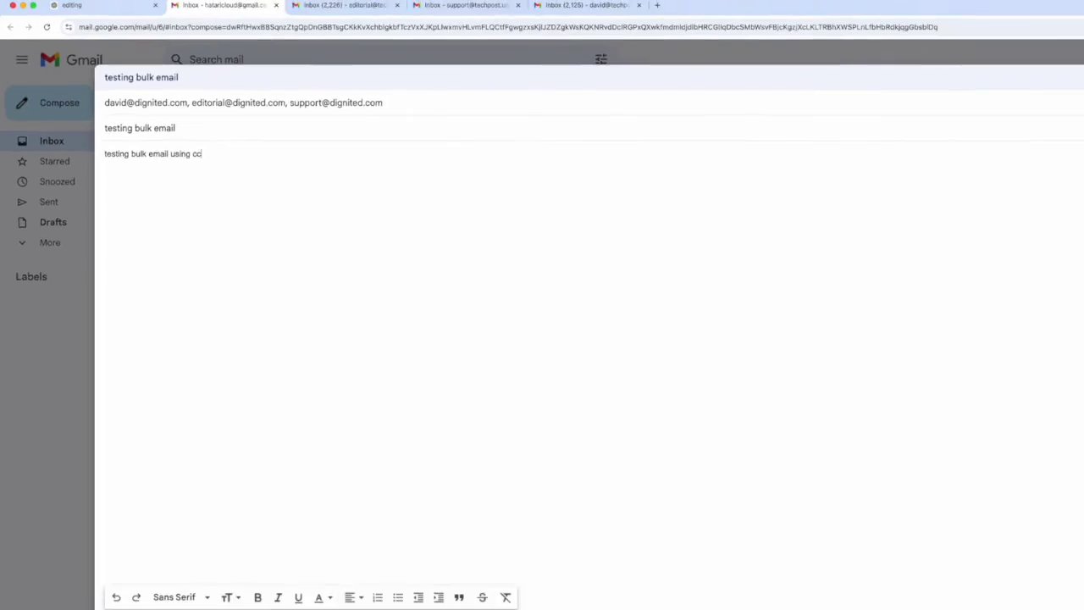
click(141, 609)
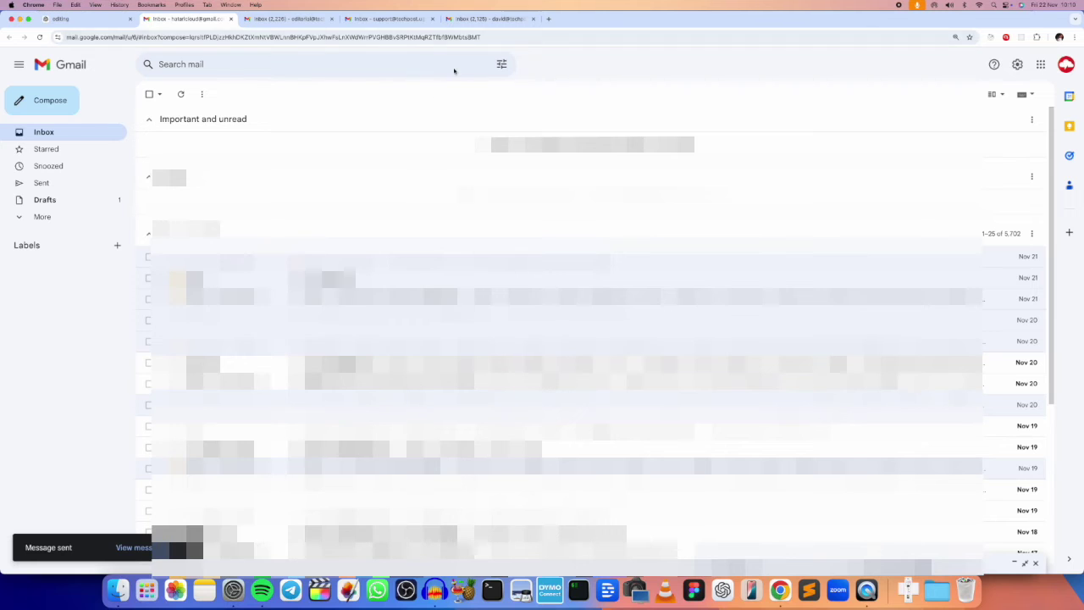
In the first recipient's inbox, open 'testing bulk email' and check its To and Cc details.
drag(490, 18, 286, 22)
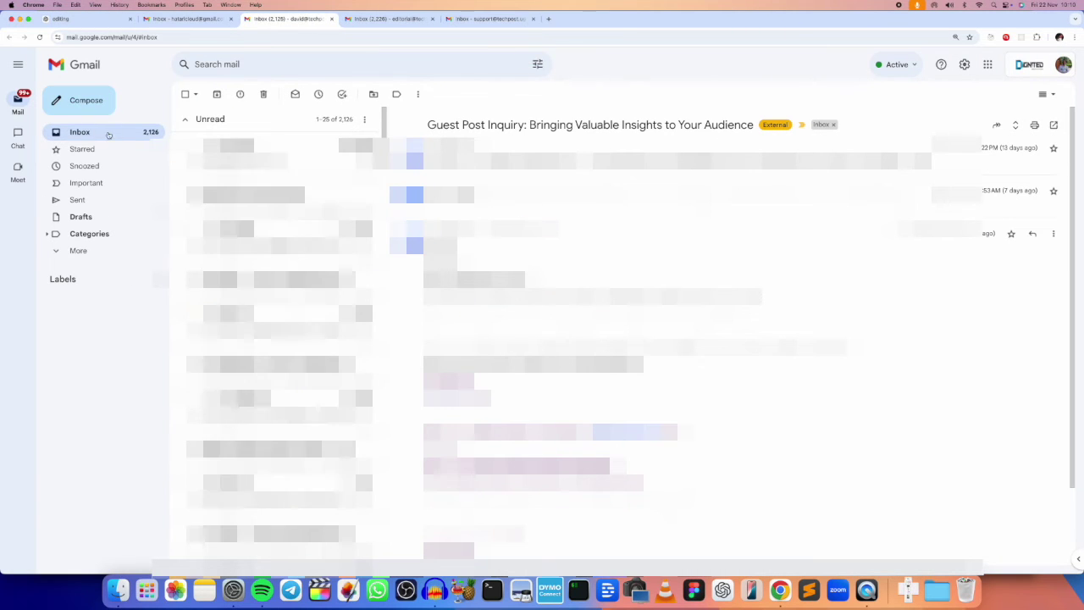
click(271, 154)
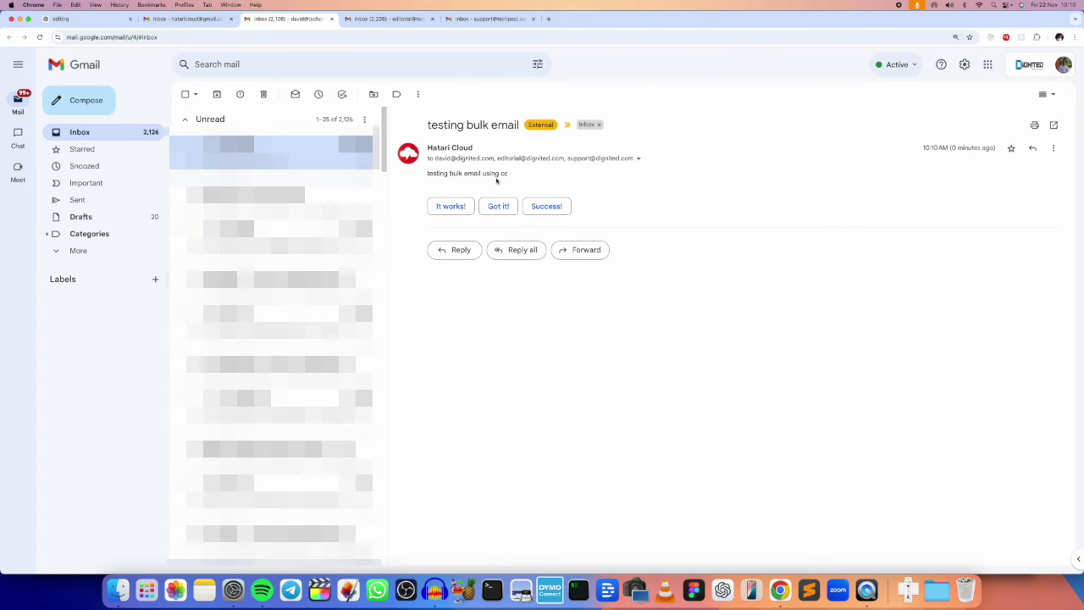
click(639, 160)
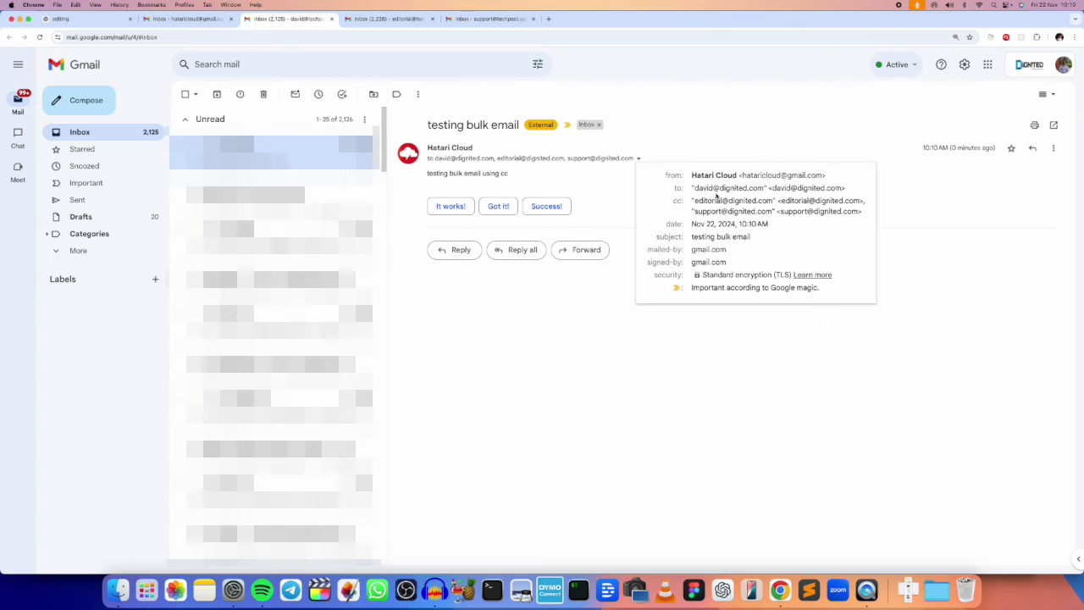
mouse_move(725, 204)
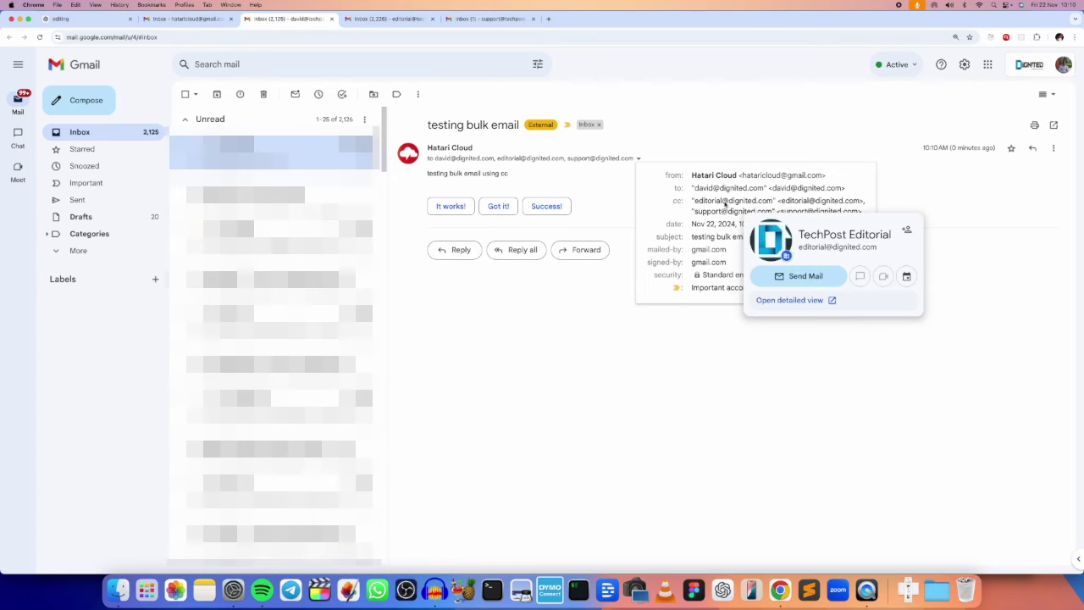
click(539, 336)
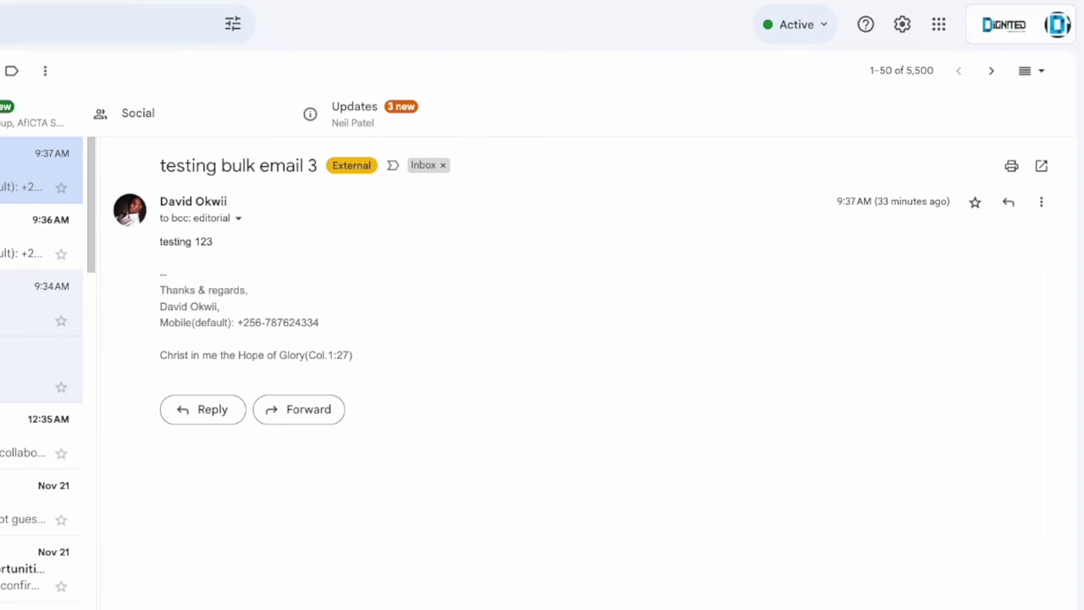
Open the new 'testing bulk email' in the current inbox and inspect its To/Cc recipients.
click(42, 169)
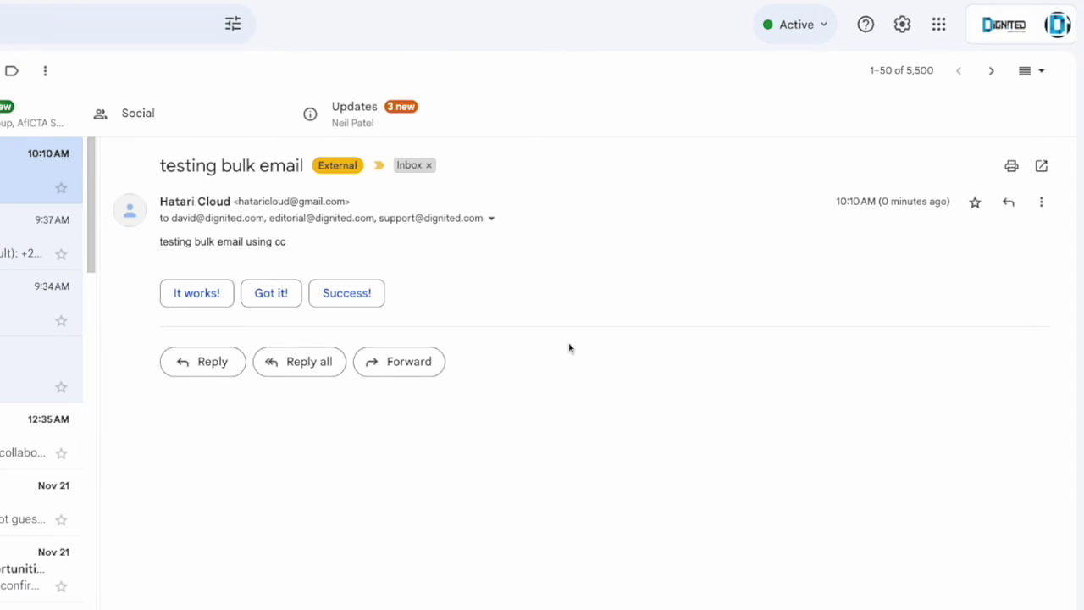
click(492, 217)
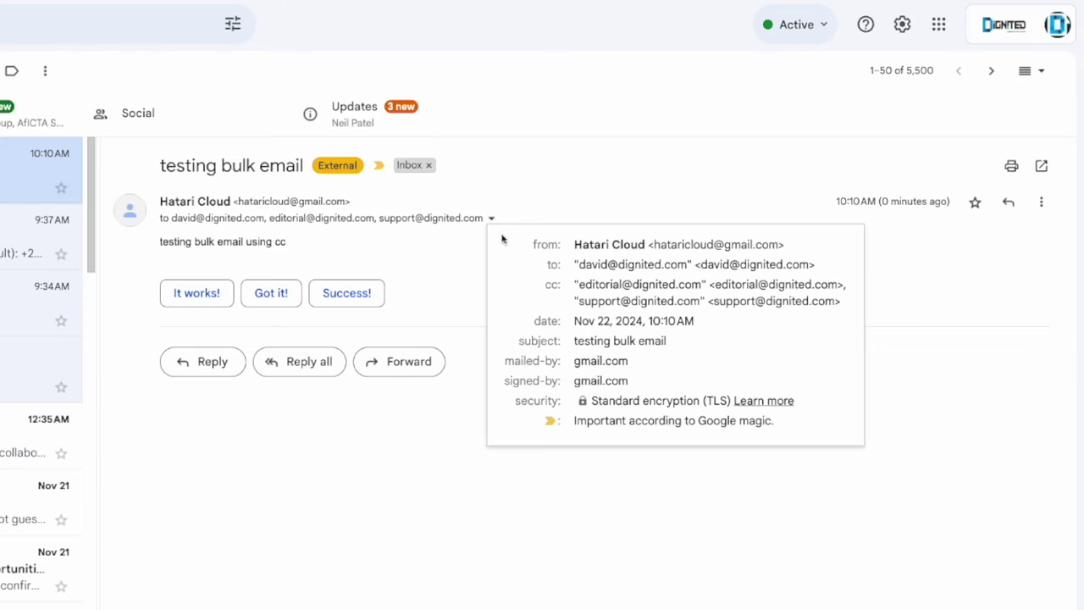
mouse_move(631, 295)
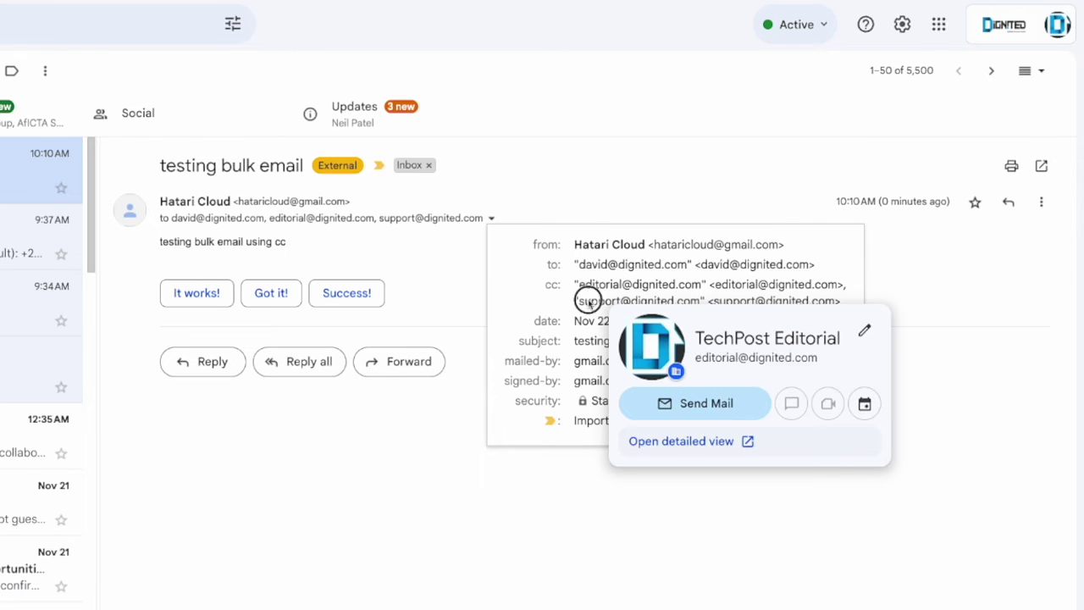
mouse_move(590, 301)
click(404, 438)
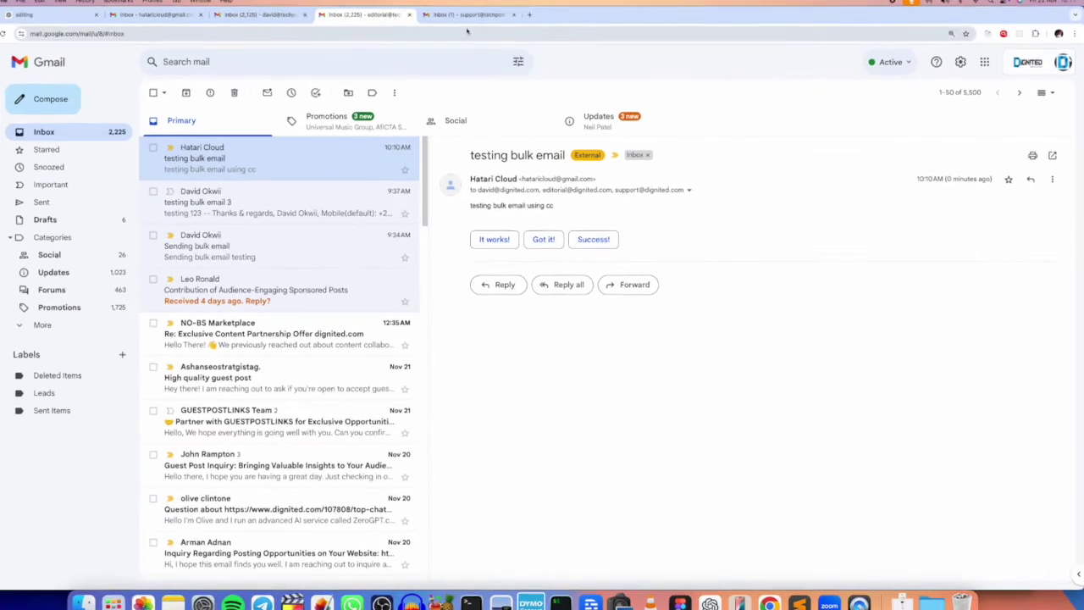
In the support inbox, open 'testing bulk email', verify its To and Cc lines, and return to the inbox.
click(488, 18)
click(339, 149)
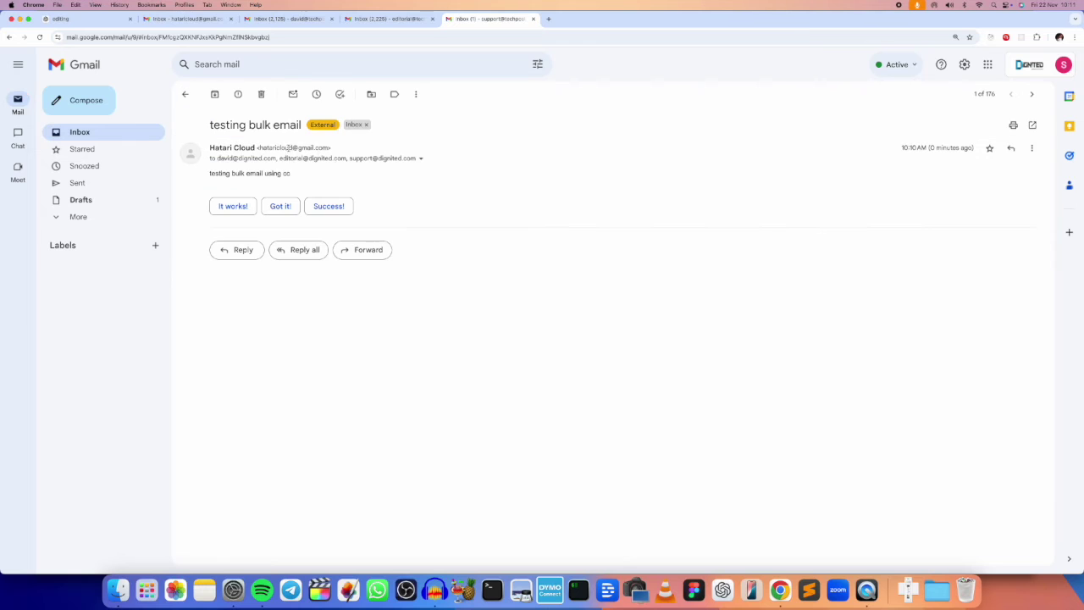
click(420, 158)
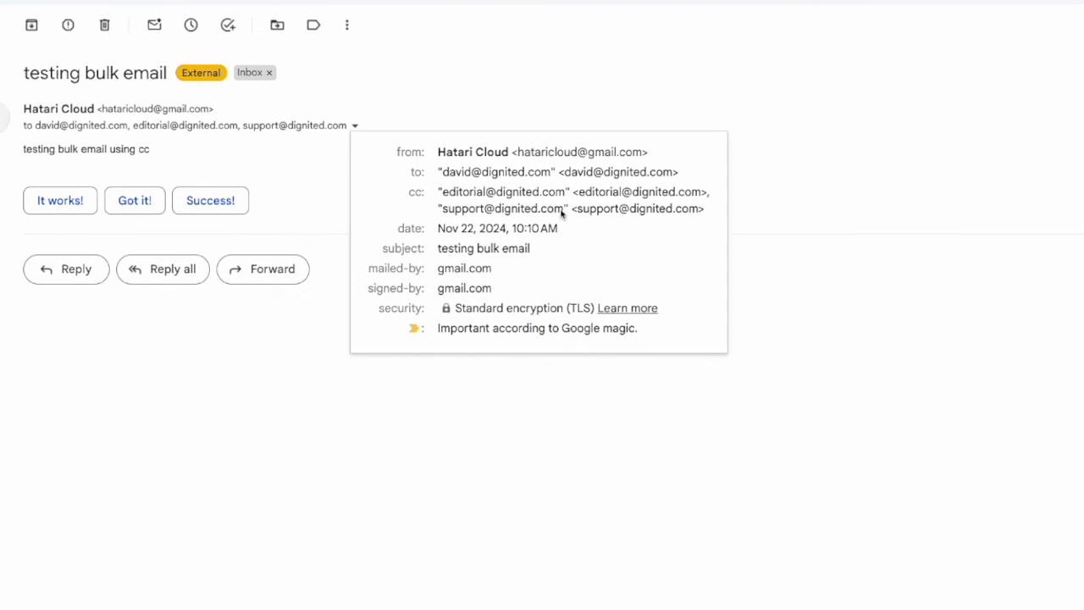
mouse_move(523, 175)
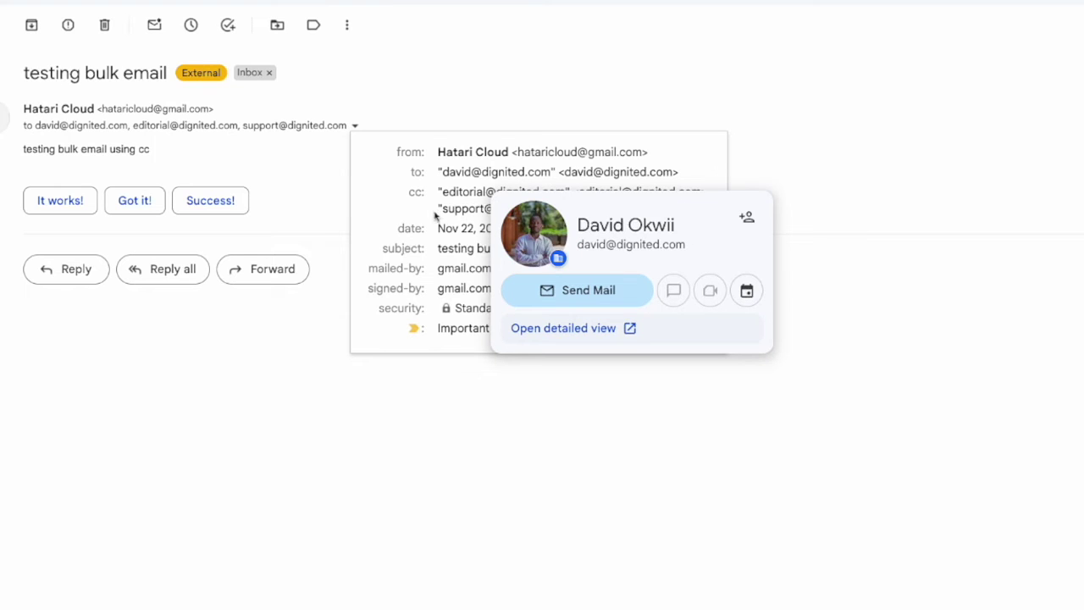
click(304, 394)
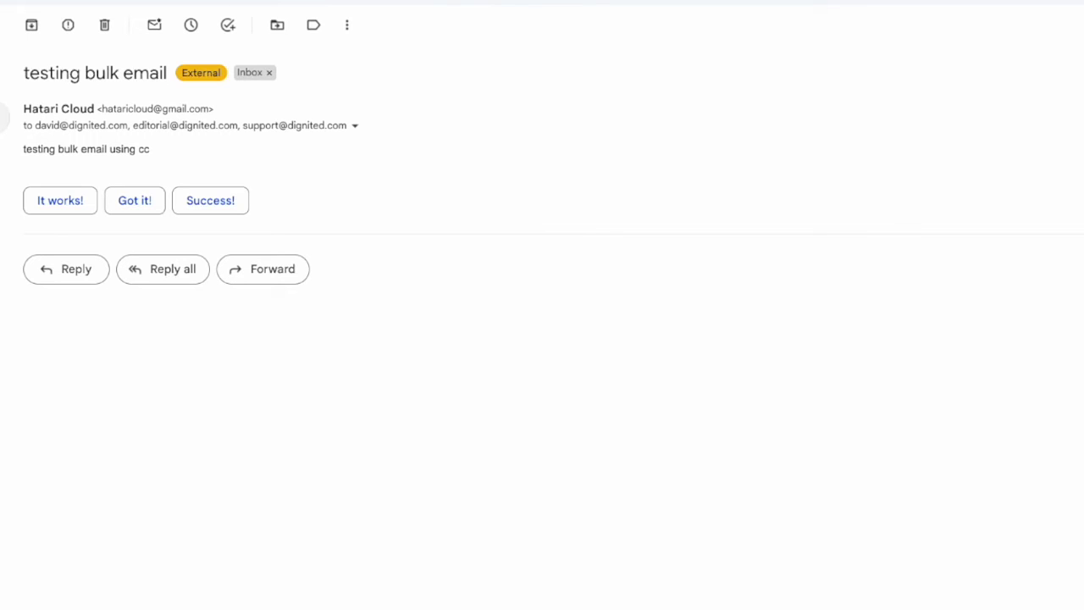
key(u)
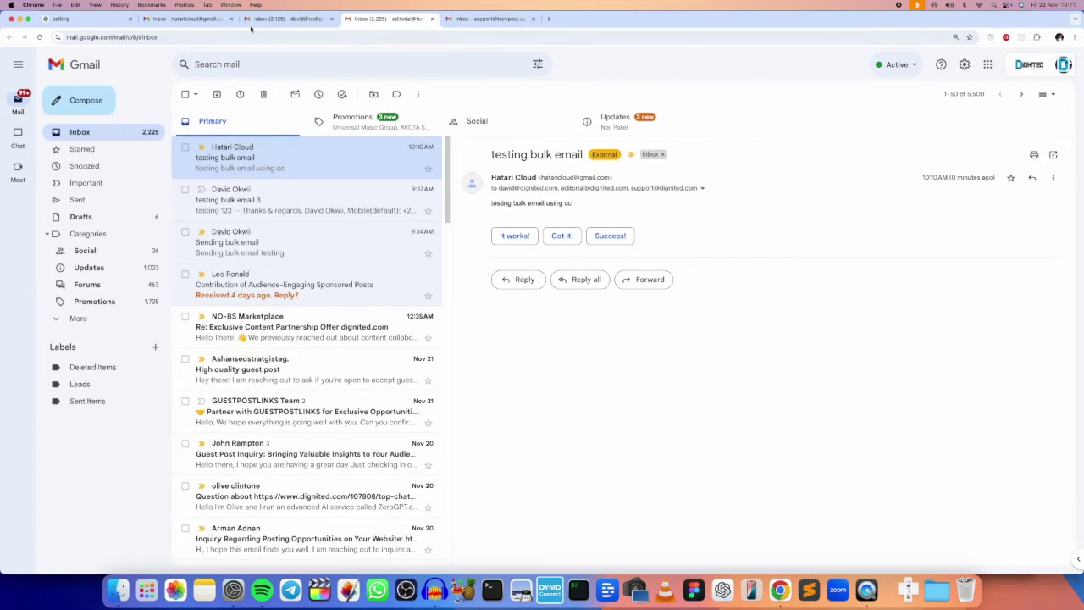
click(255, 20)
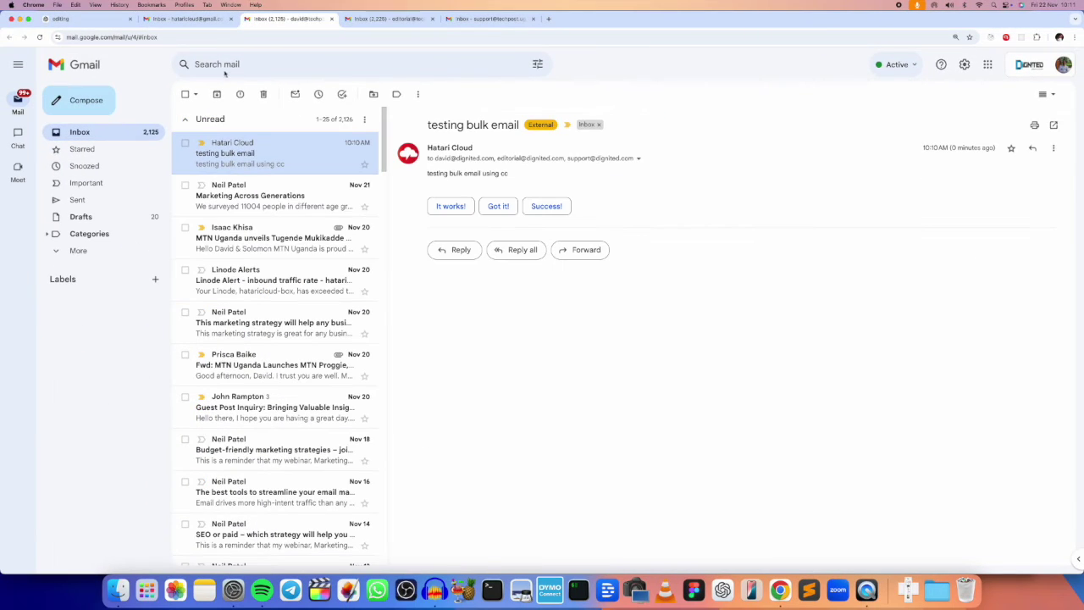
From the sending account, start a full-screen new message with the Bcc line shown.
click(187, 18)
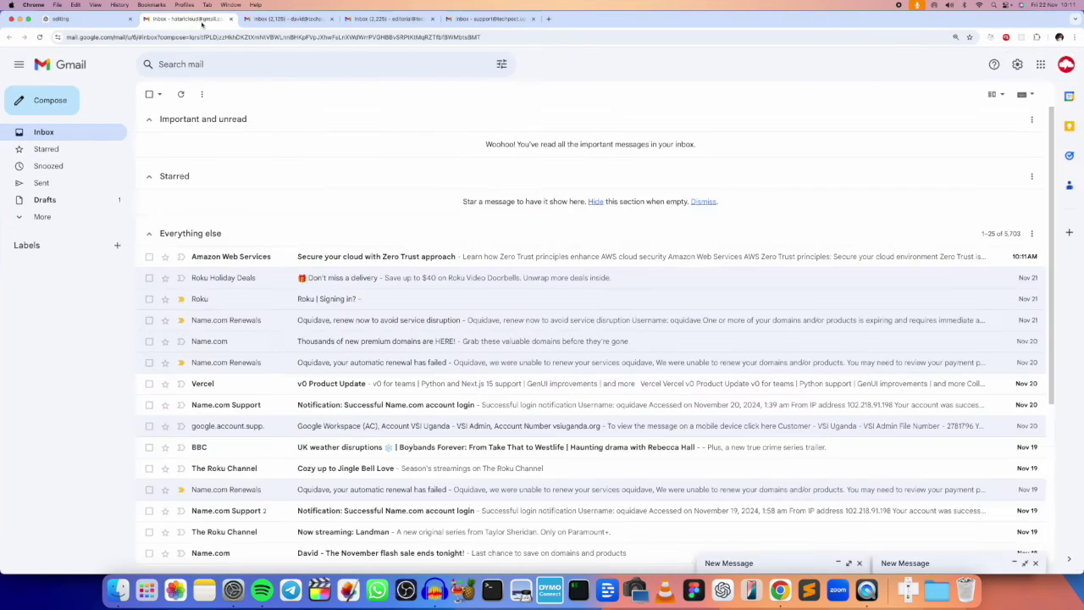
click(64, 111)
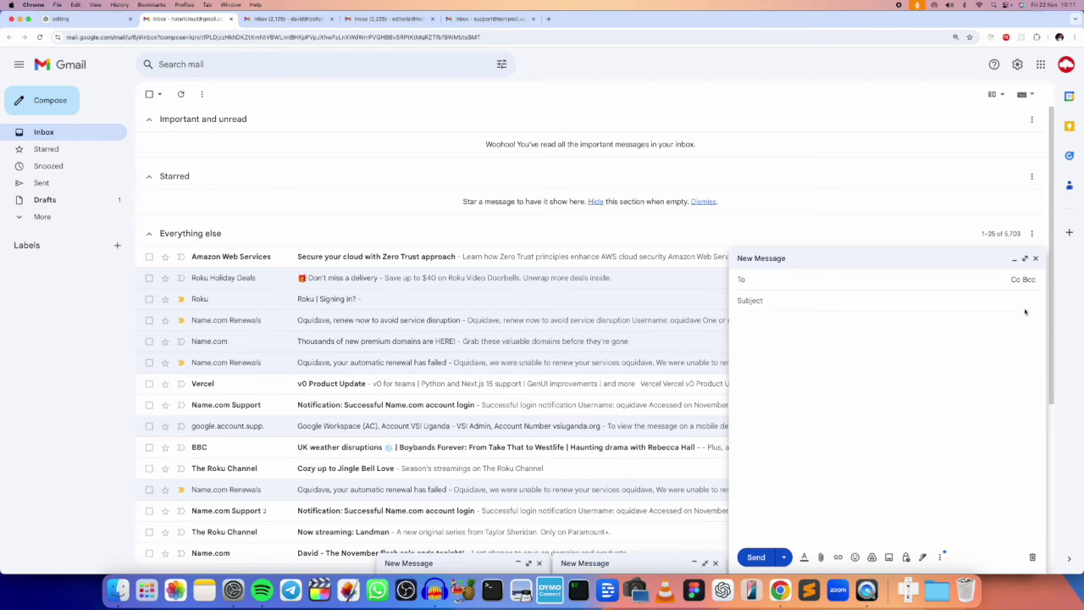
click(1025, 258)
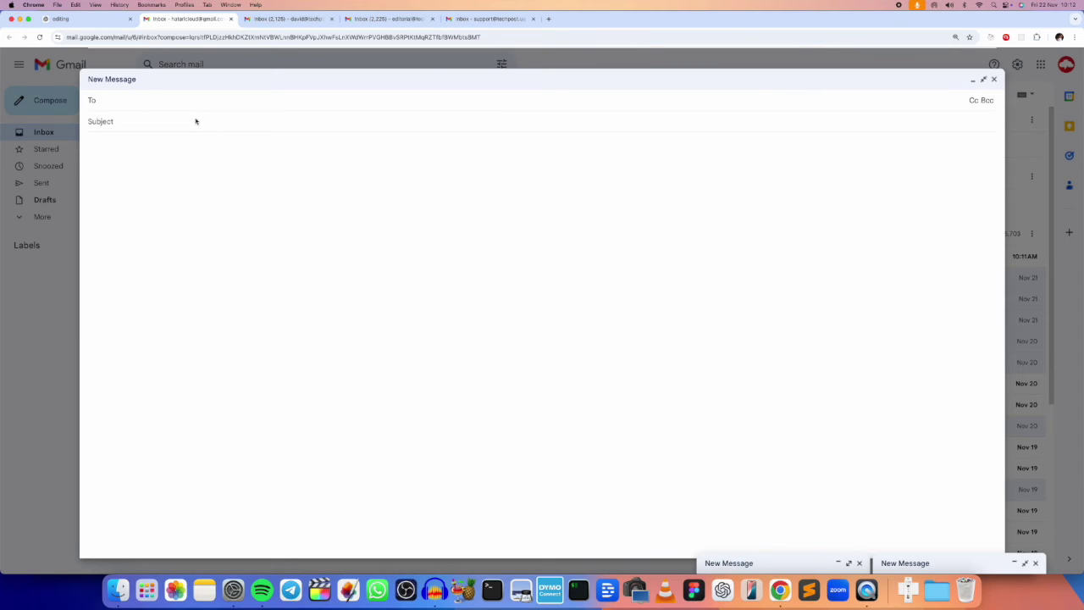
click(141, 102)
click(975, 100)
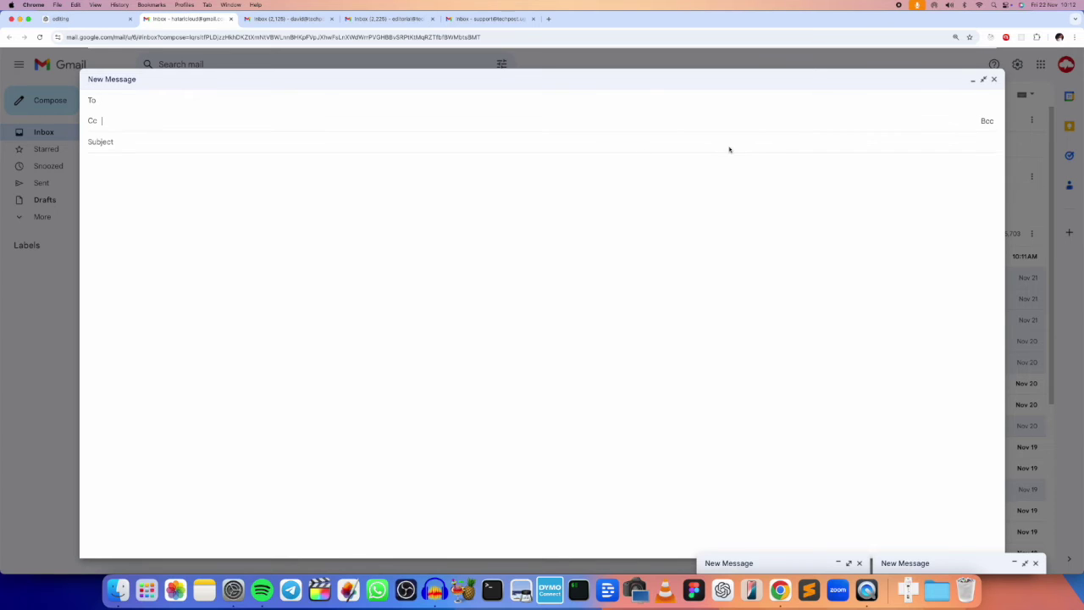
click(987, 122)
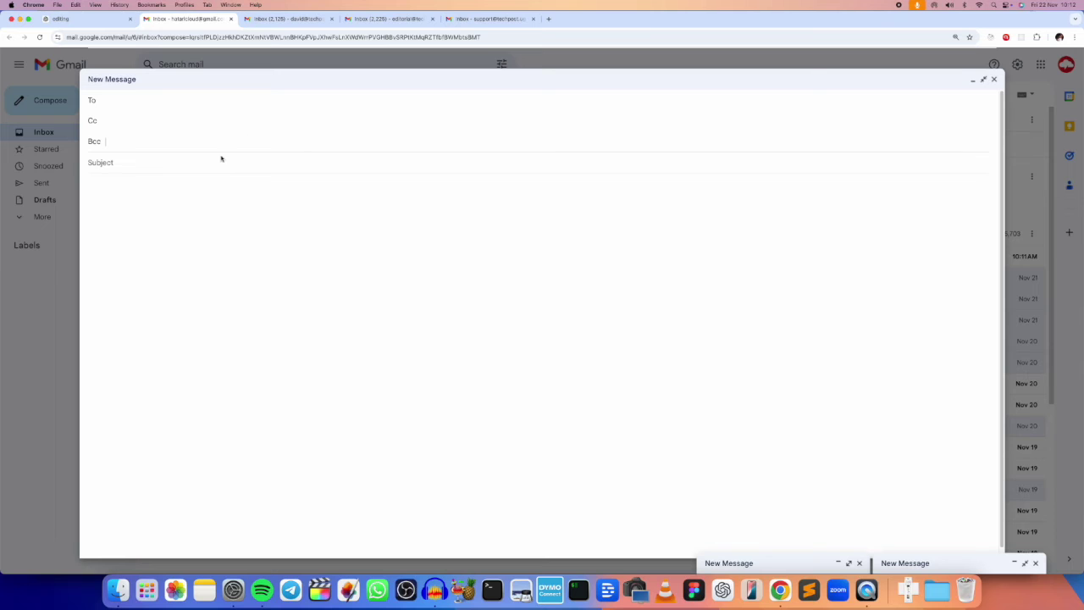
Add the editorial, second recipient's, and support addresses as Bcc recipients.
text(e)
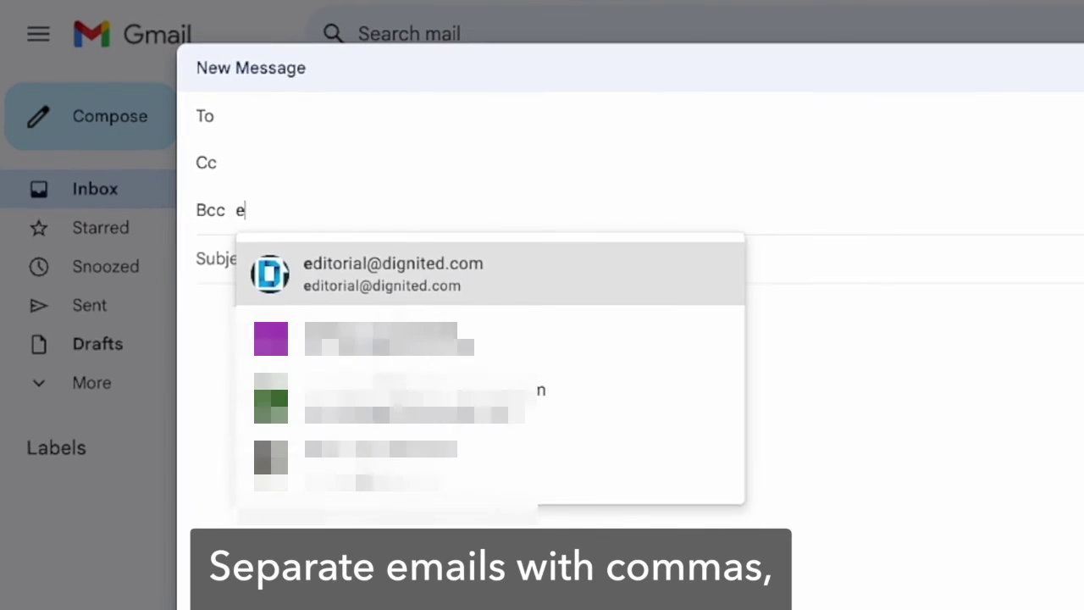
key(Return)
text(dignite)
key(BackSpace)
key(BackSpace)
key(BackSpace)
key(BackSpace)
key(BackSpace)
key(BackSpace)
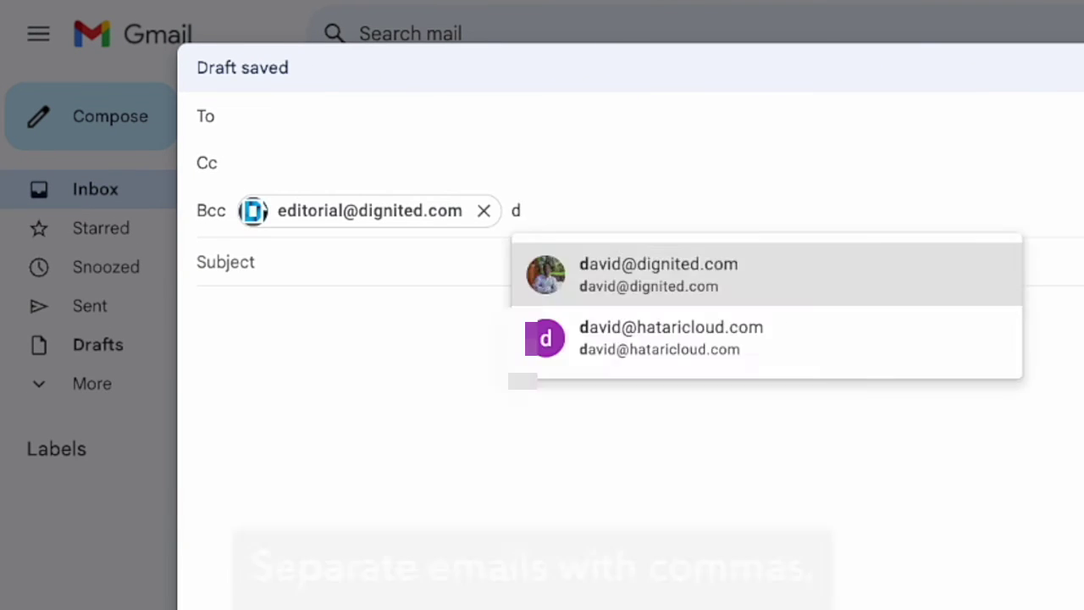
text(avi)
key(Return)
text(supp)
key(Return)
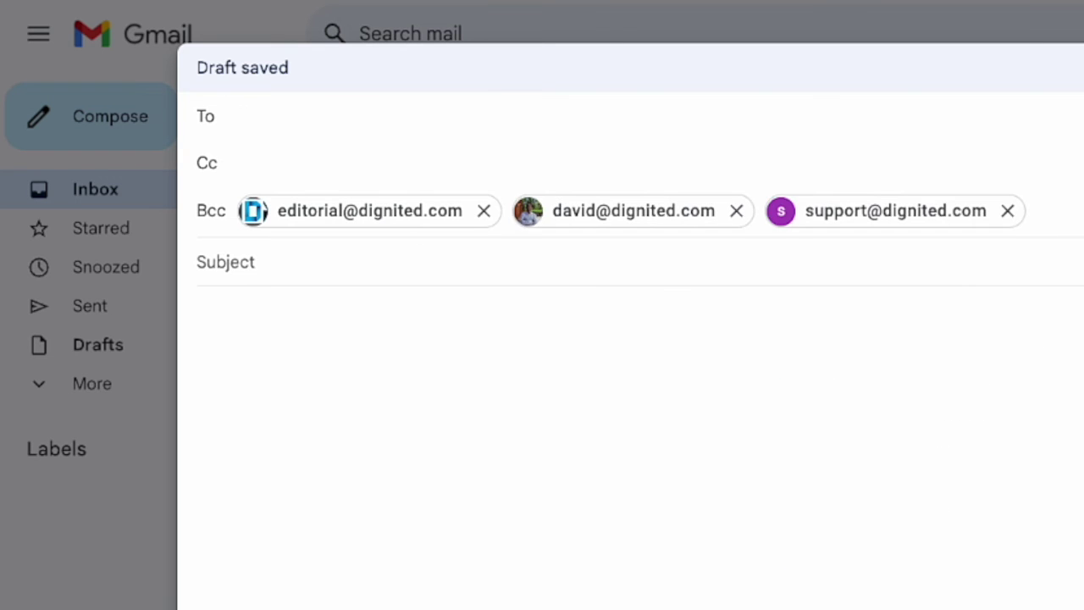
key(Tab)
Send with subject 'testing bulk email using bcc' and body 'testing bulk email using bcc to protect privacy of recipients'.
text(testing bulk)
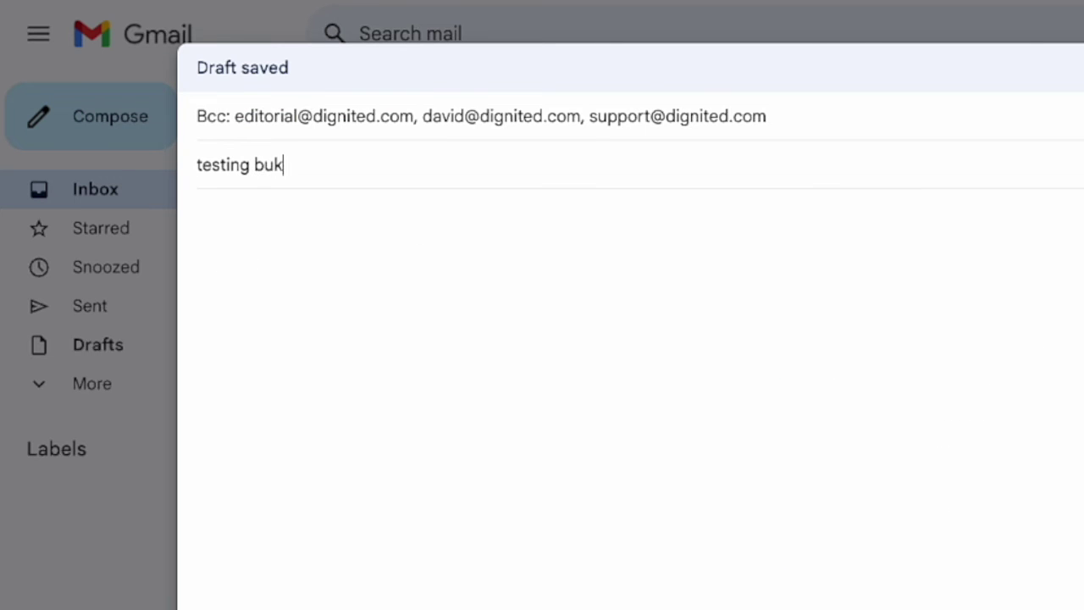
text( email su)
key(BackSpace)
key(BackSpace)
text(u)
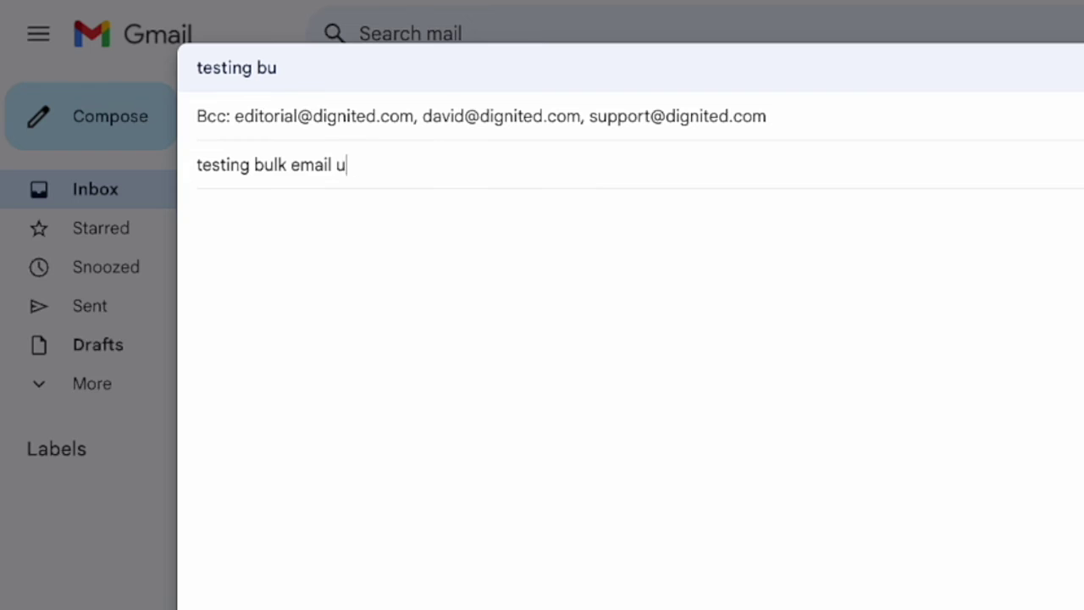
text(sing bcc)
key(Tab)
text(testing ulk)
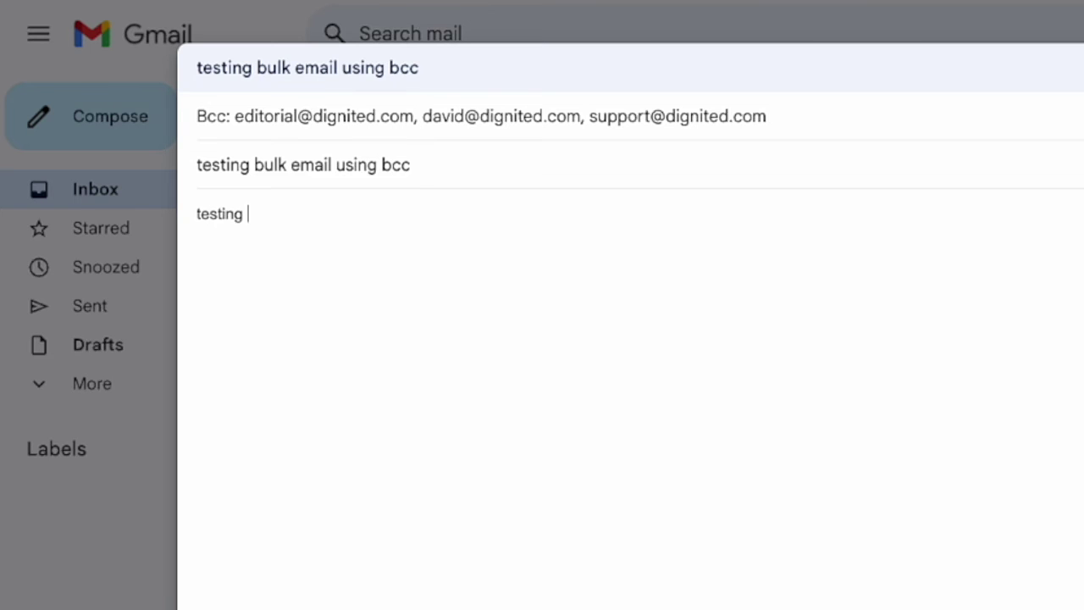
key(BackSpace)
key(BackSpace)
key(BackSpace)
text(bulk emai)
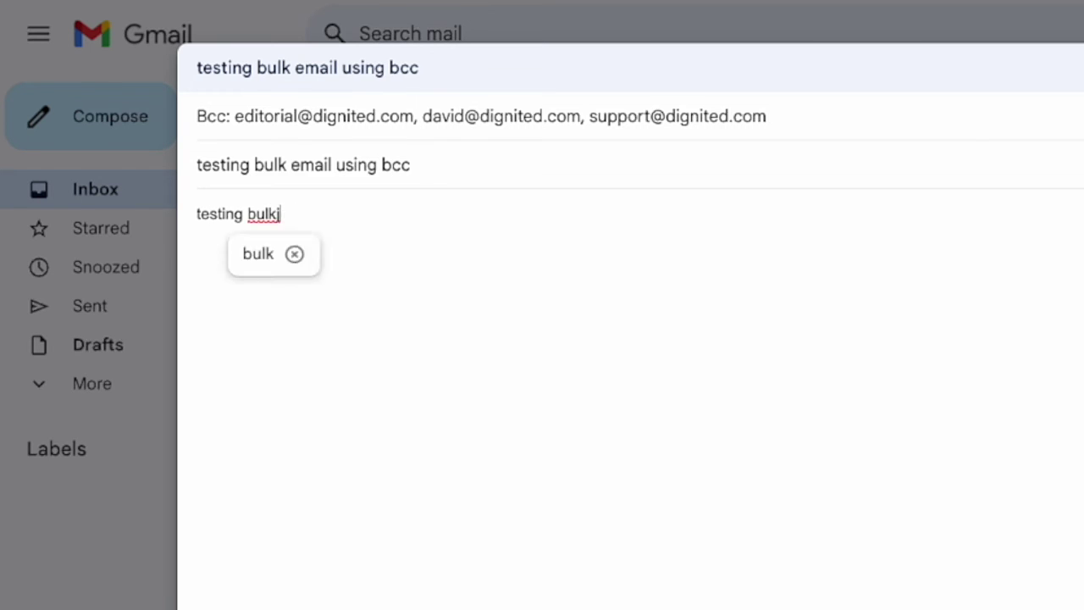
text(l using bcc)
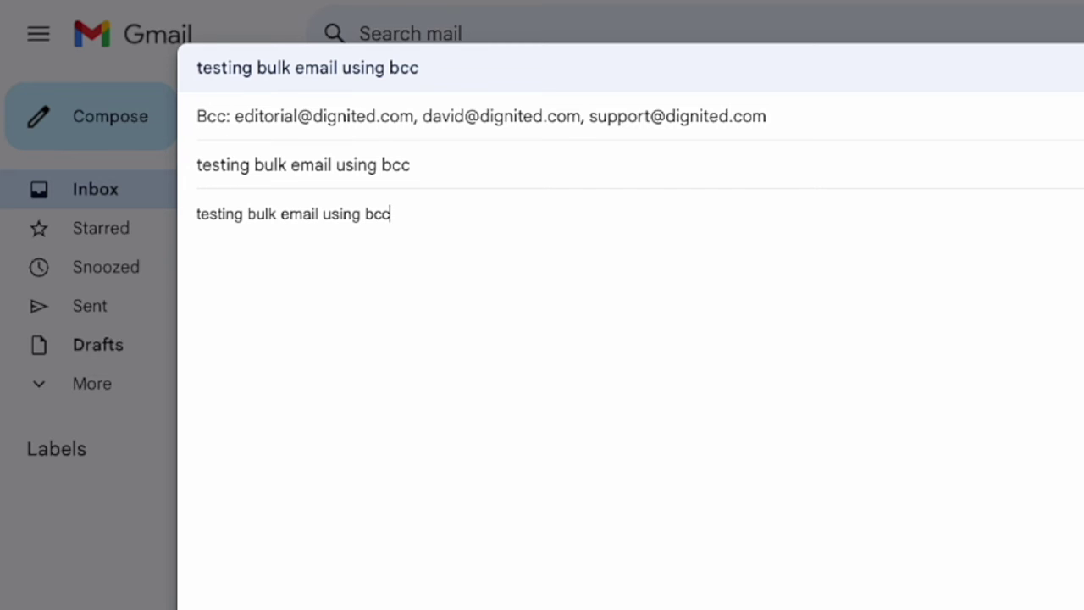
text( to protect privacy of)
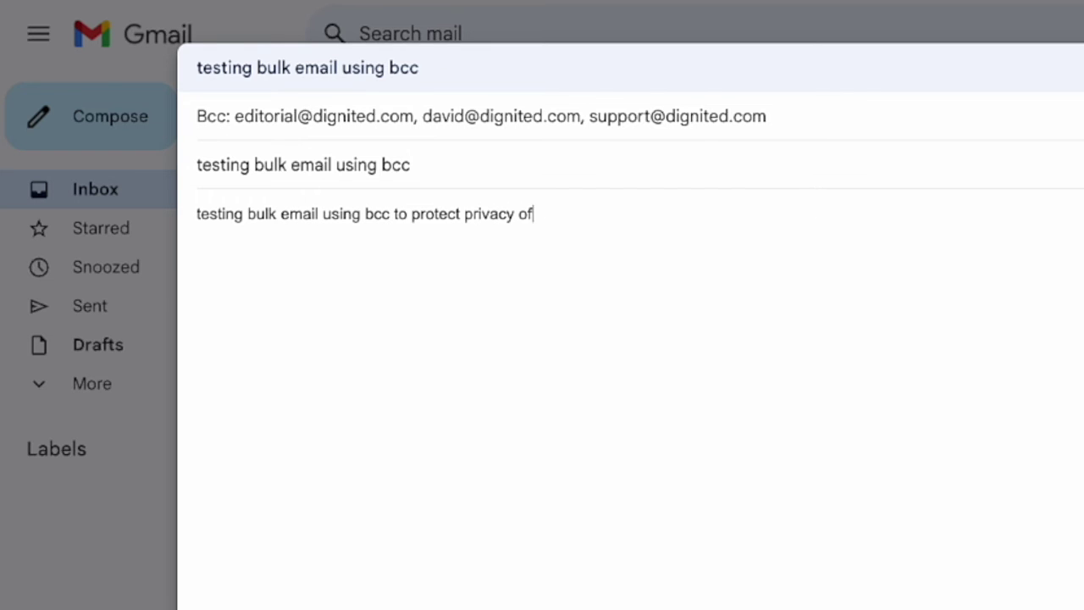
text( recipients)
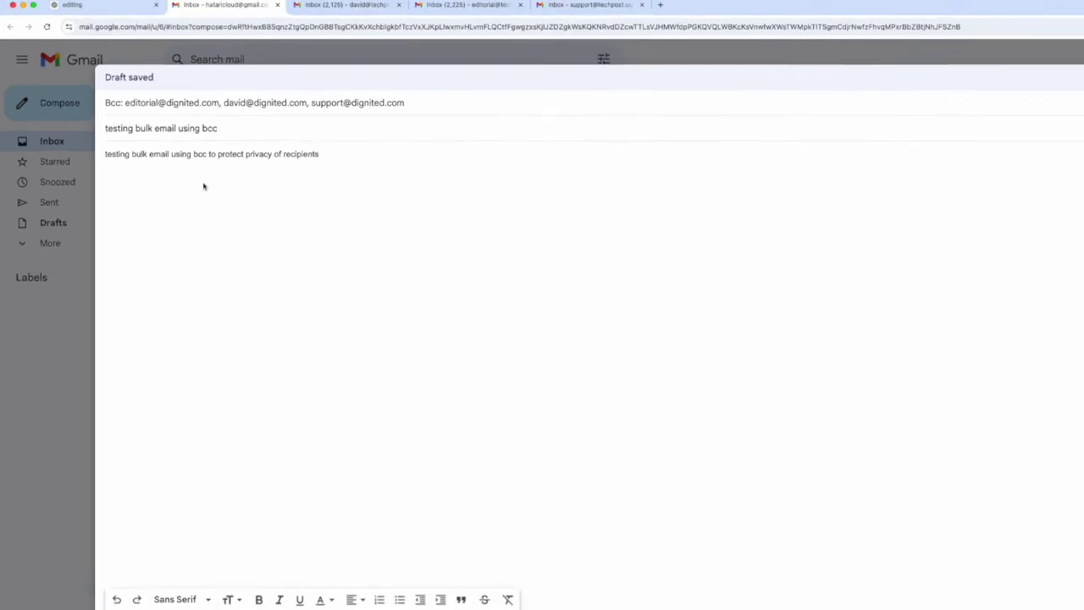
key(super+Return)
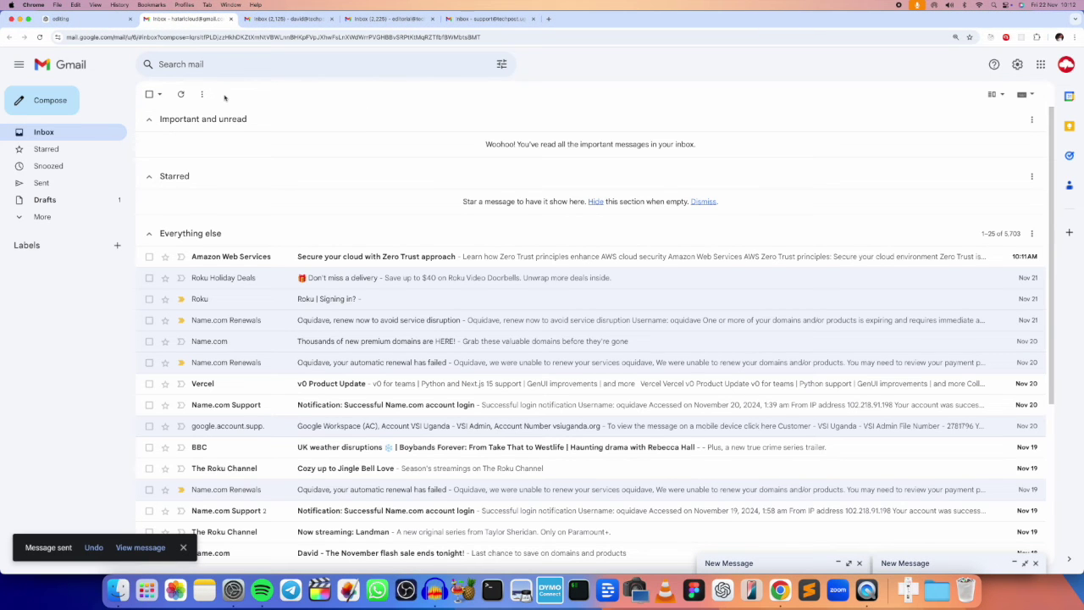
Open the sent bcc email and view its recipient details showing all three Bcc addresses.
click(151, 547)
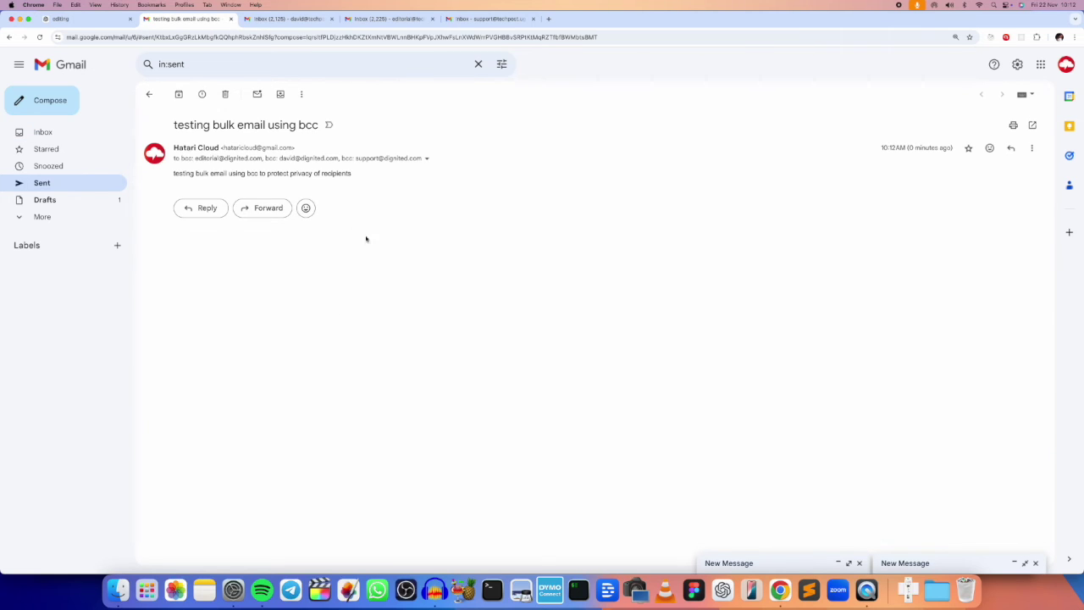
click(427, 159)
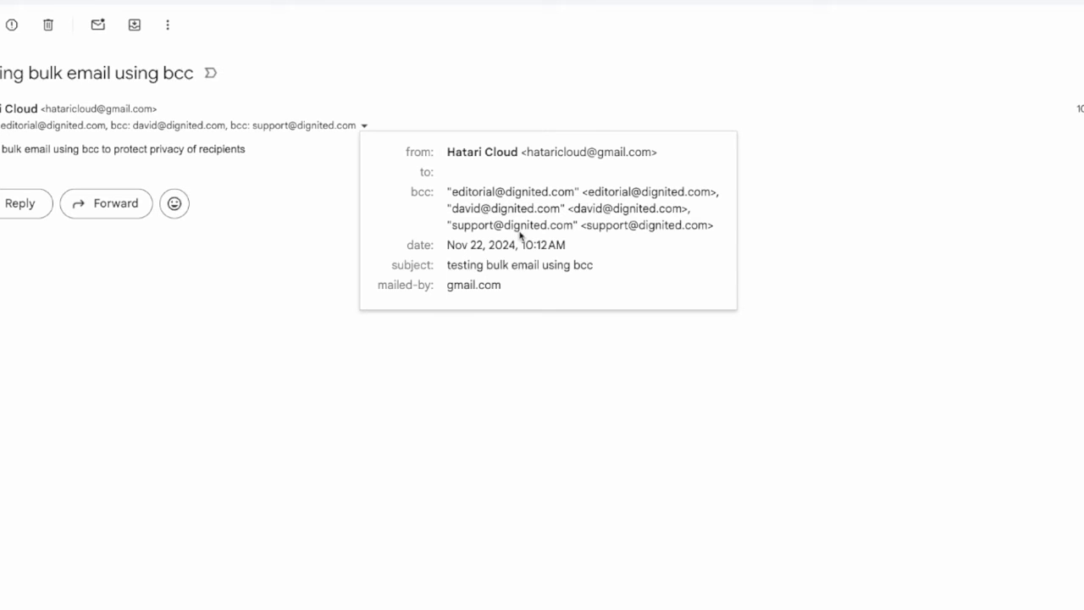
mouse_move(520, 235)
mouse_move(486, 213)
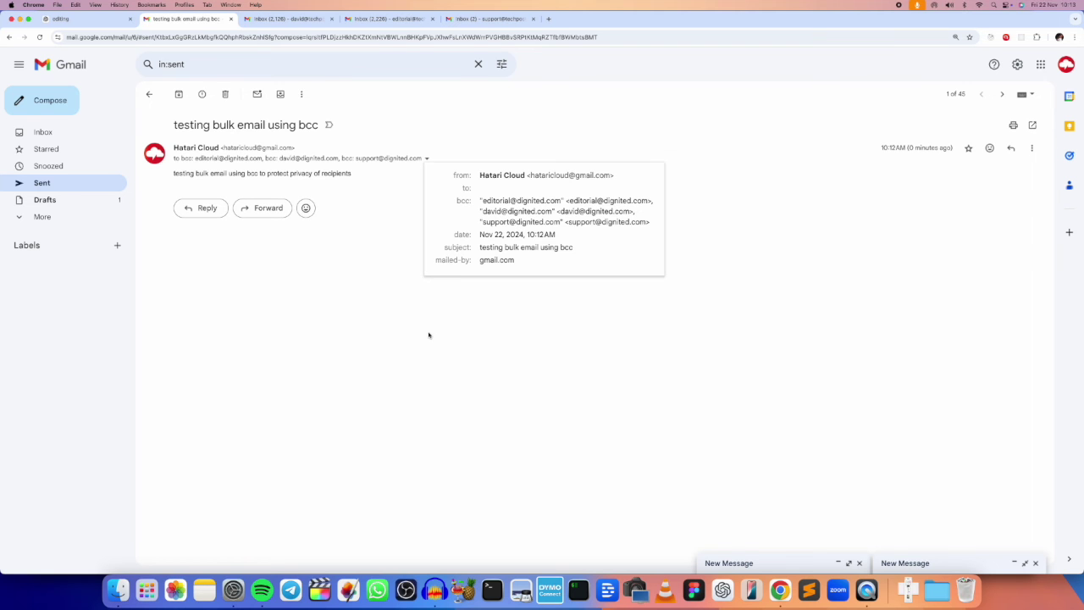
click(428, 335)
In the second recipient's inbox, open the bcc email and confirm only their address appears.
click(301, 19)
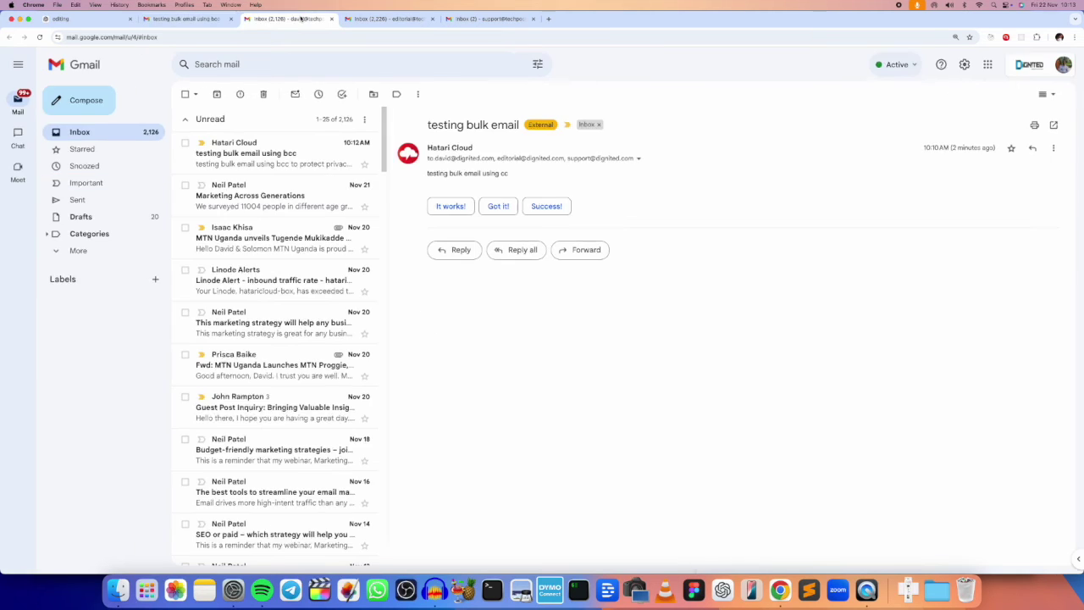
click(271, 152)
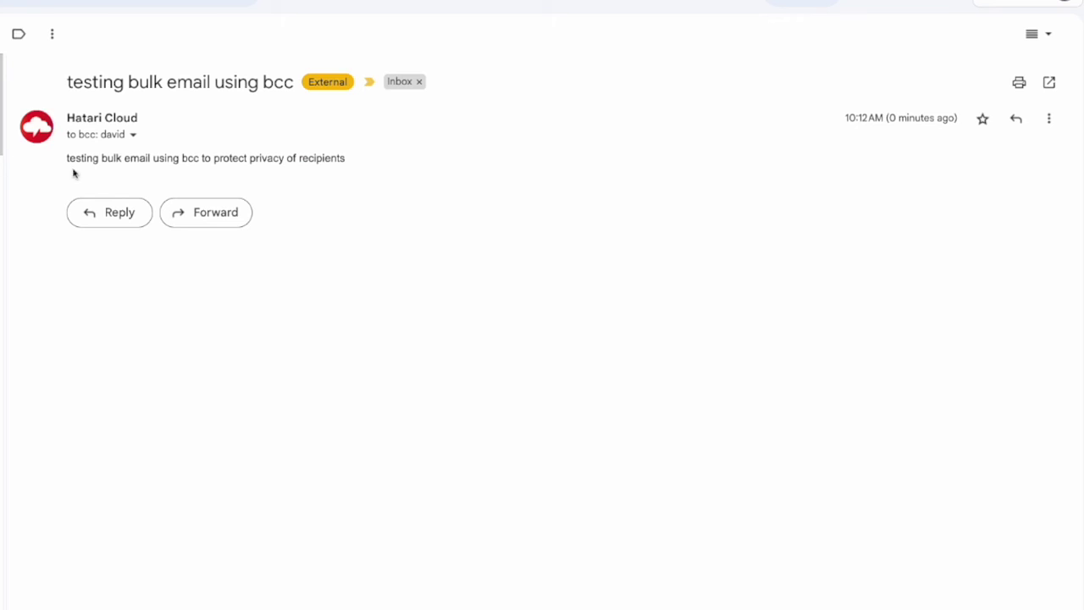
click(133, 135)
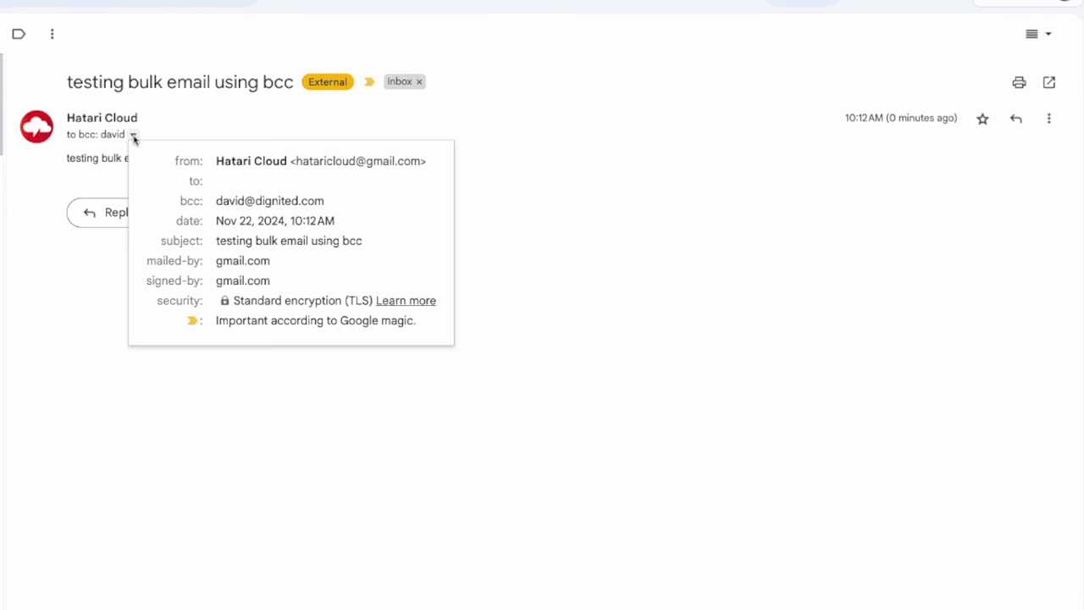
mouse_move(246, 203)
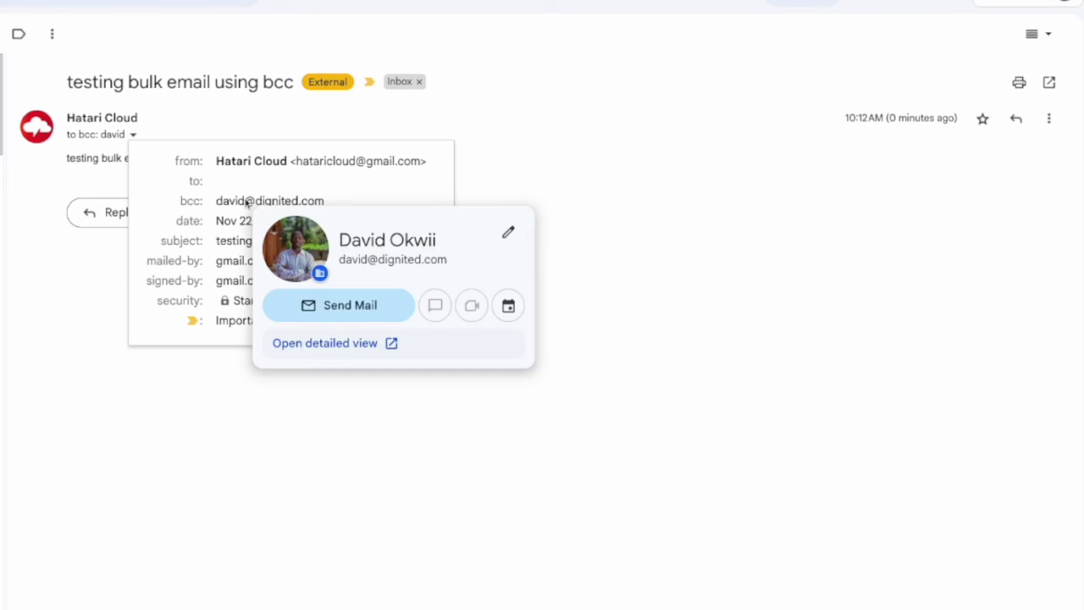
click(646, 237)
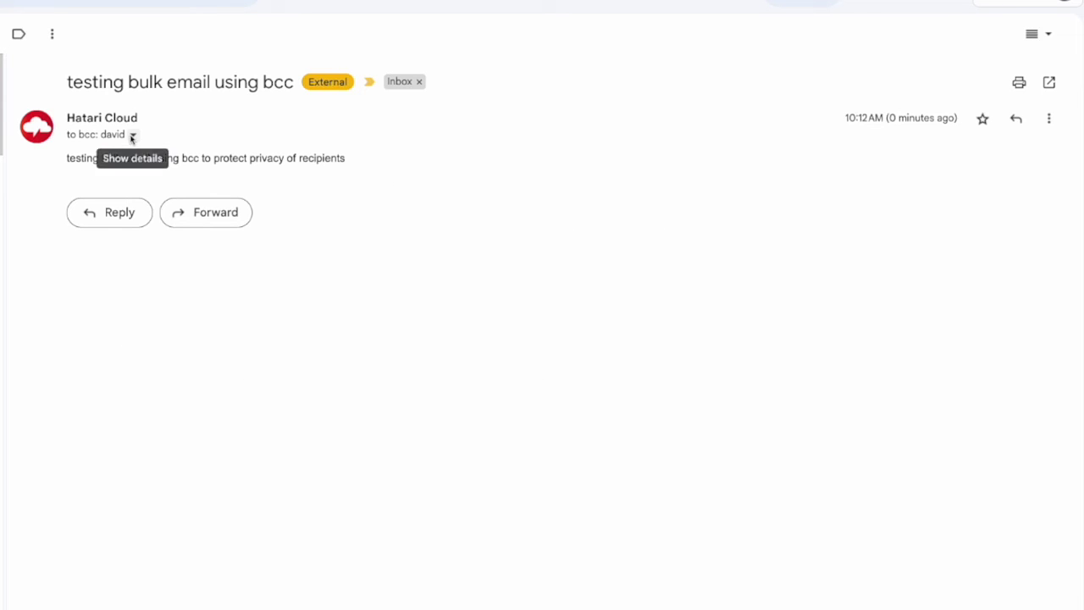
click(133, 135)
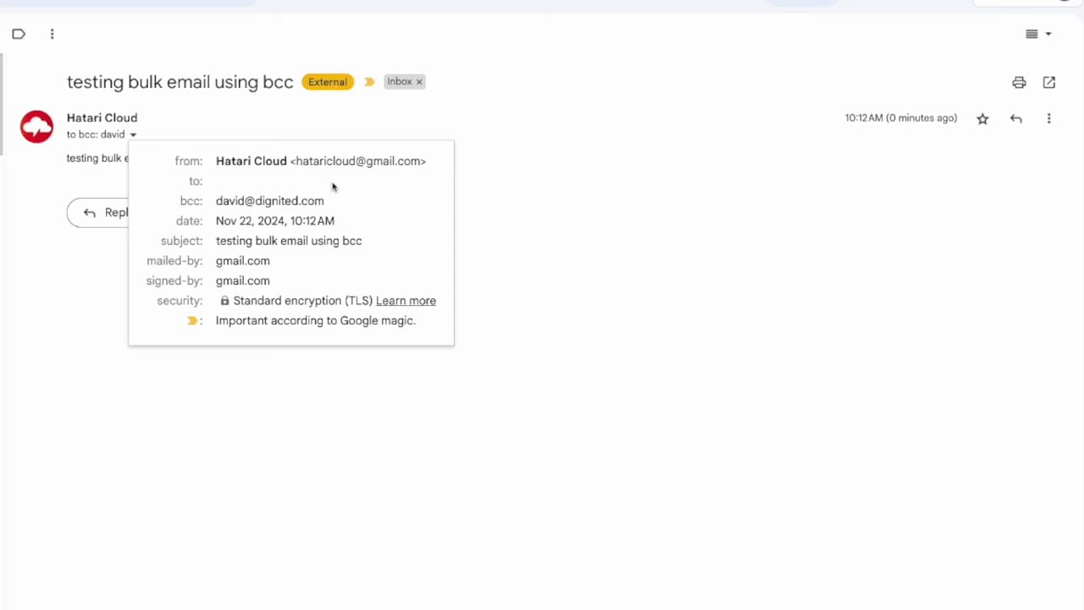
click(536, 234)
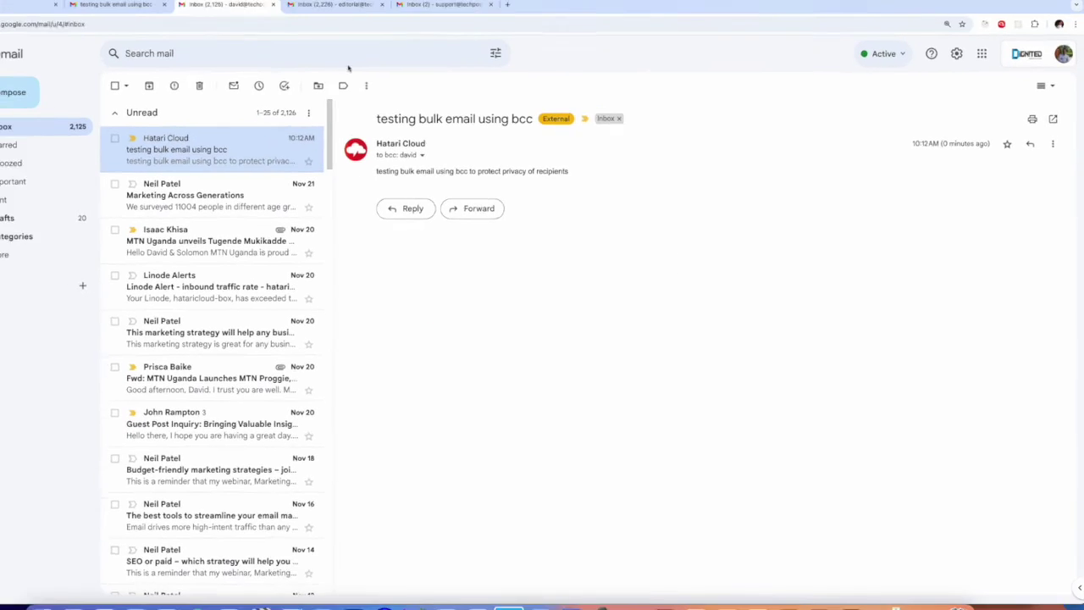
In the editorial inbox, open the bcc email and check its recipient details.
click(388, 19)
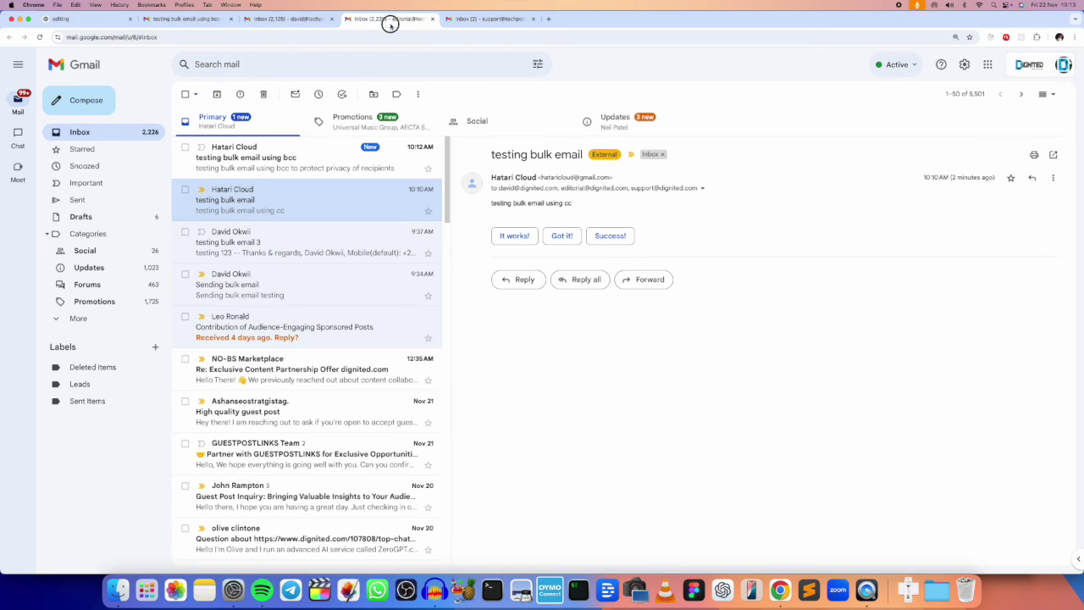
click(247, 152)
click(245, 181)
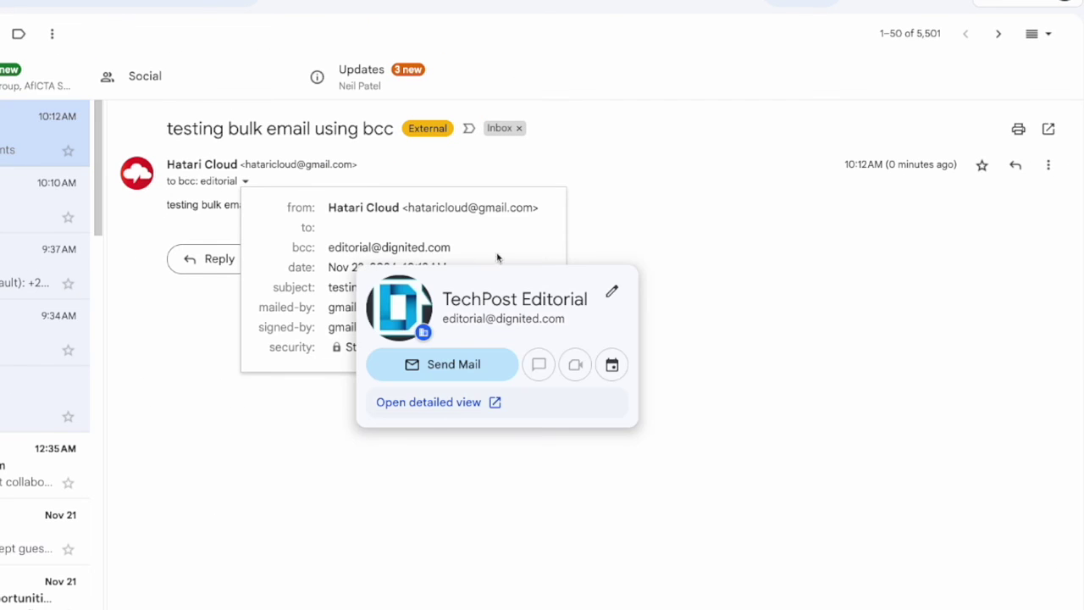
click(661, 252)
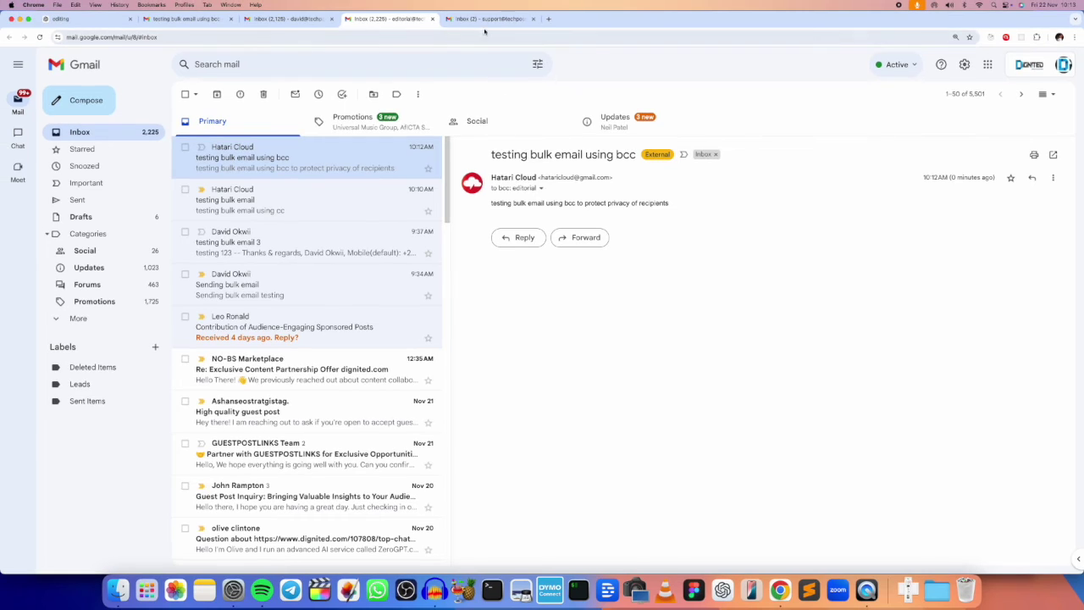
In the support inbox, open the bcc email and check its recipient details.
click(487, 19)
click(400, 152)
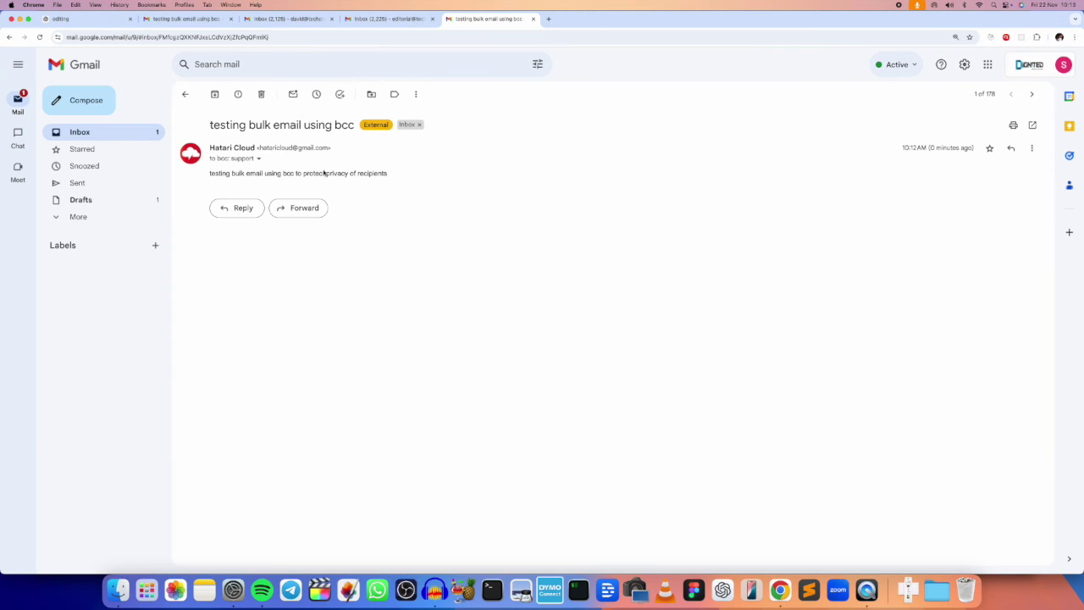
click(259, 159)
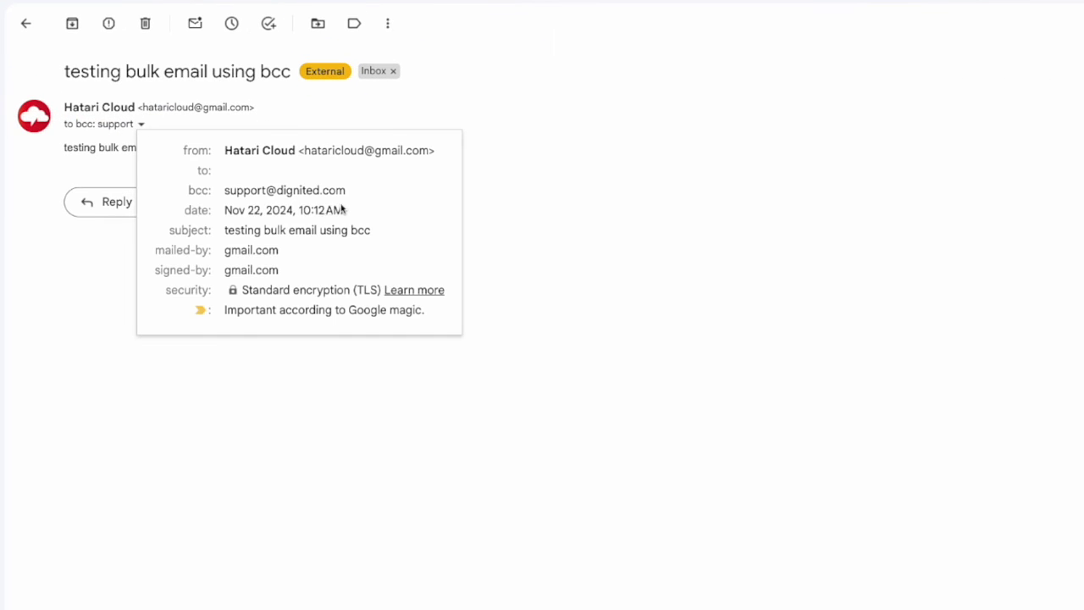
click(624, 266)
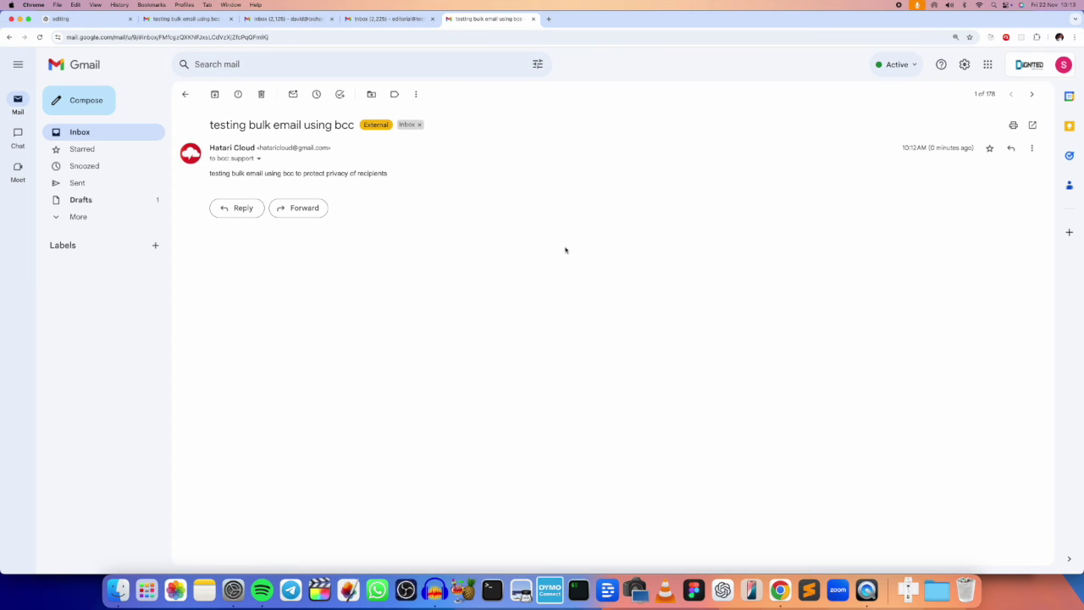